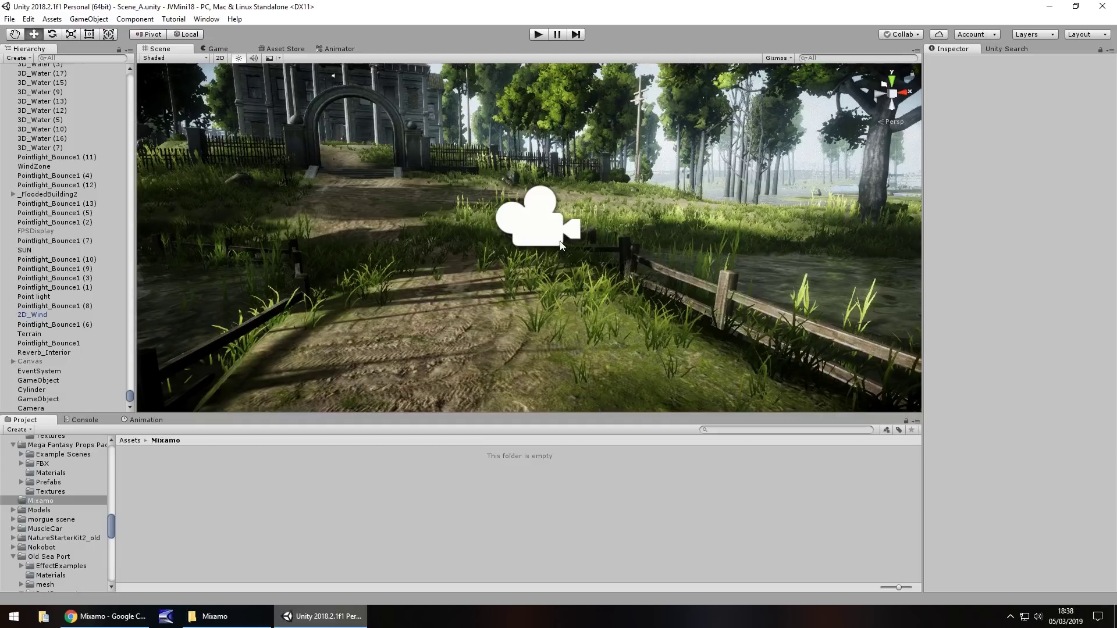
Switch to Mixamo in the browser, browse the character library and load the Arissa character
{"action": "left_click", "coordinate": [95, 619]}
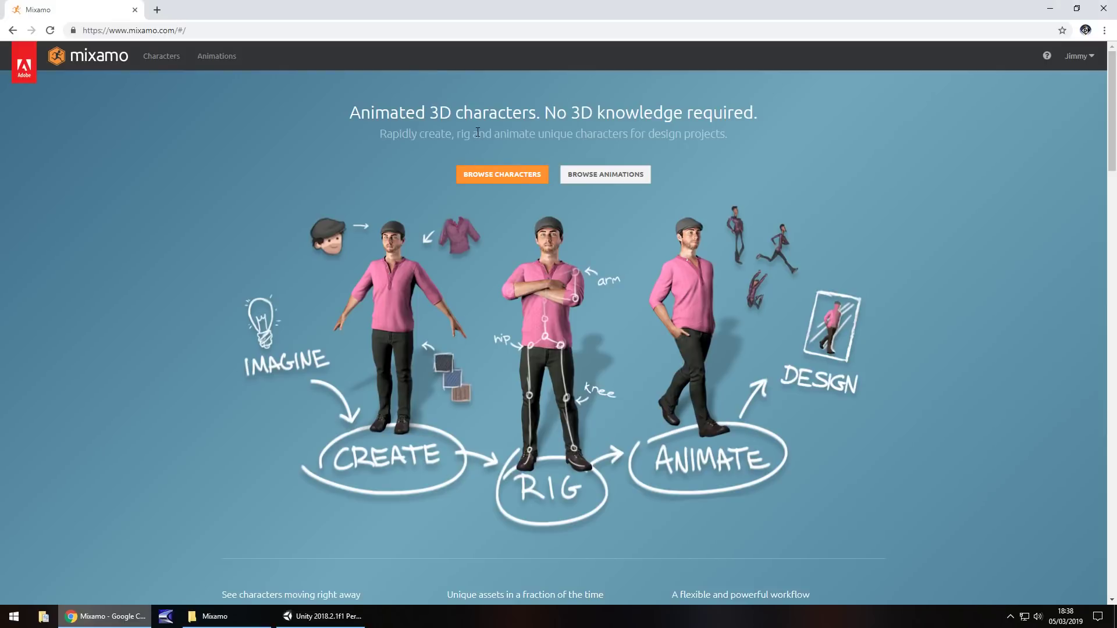
{"action": "left_click", "coordinate": [496, 177]}
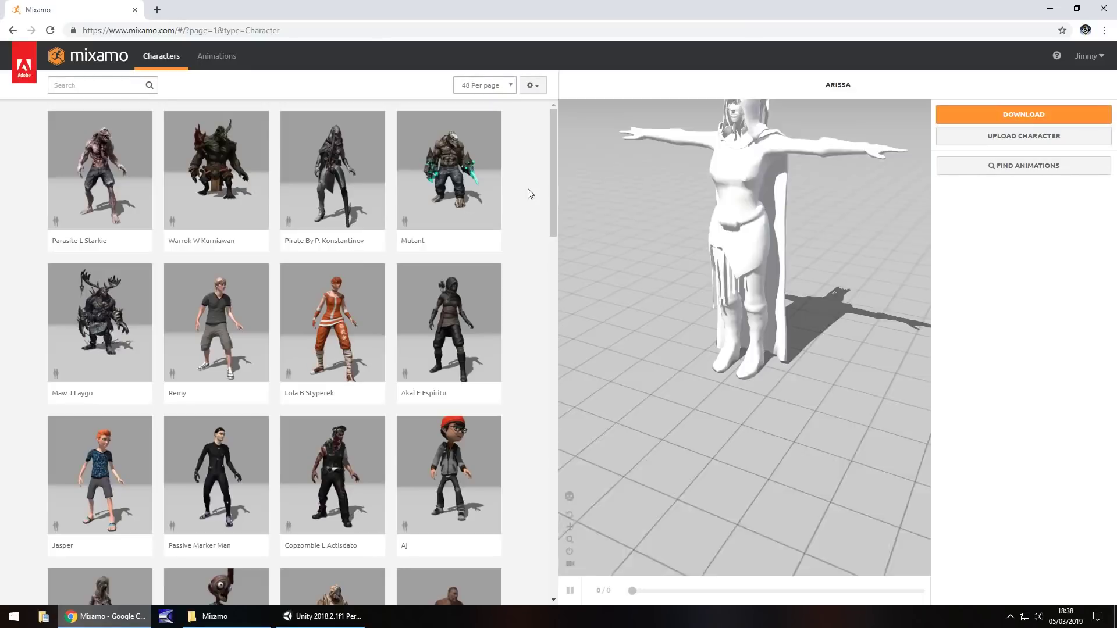
{"action": "scroll", "coordinate": [219, 260], "scroll_direction": "down", "scroll_amount": 10}
{"action": "scroll", "coordinate": [218, 260], "scroll_direction": "down", "scroll_amount": 8}
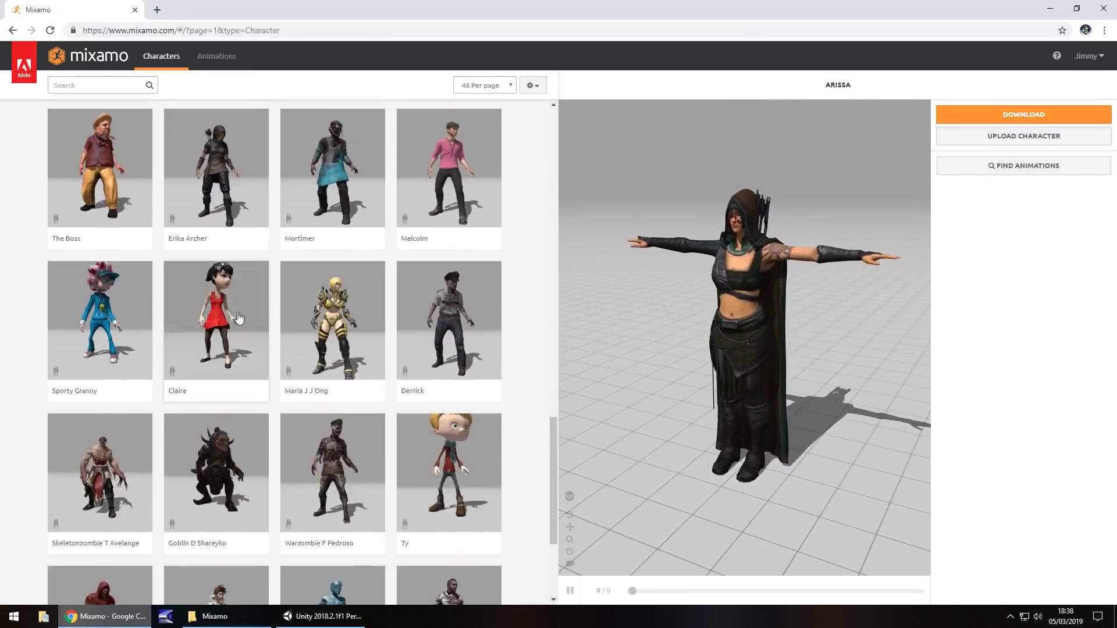
{"action": "scroll", "coordinate": [225, 348], "scroll_direction": "up", "scroll_amount": 15}
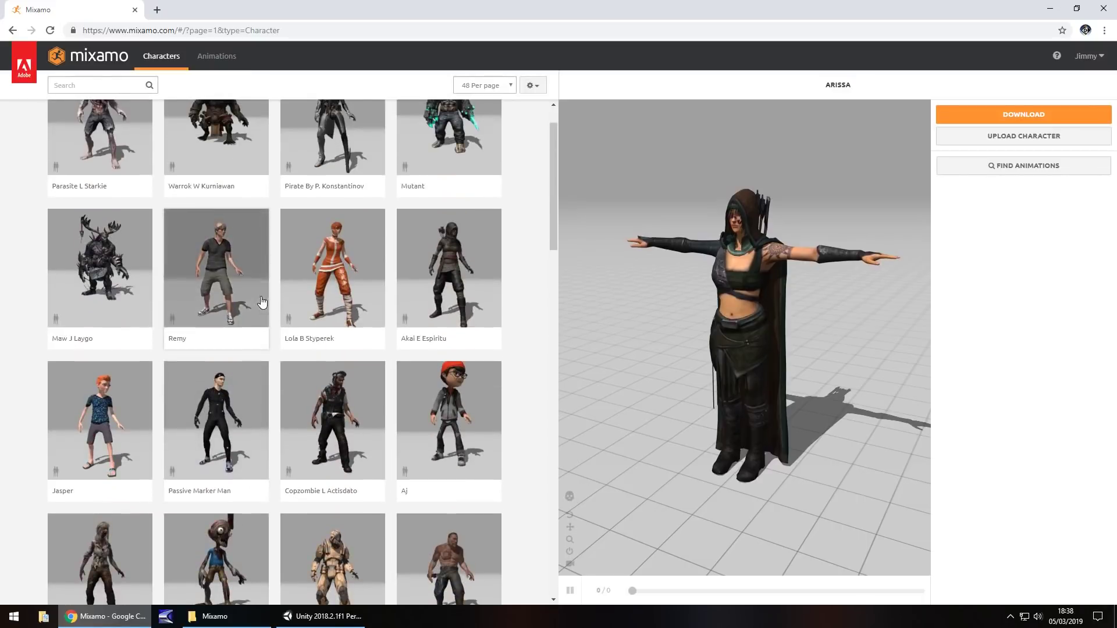
{"action": "scroll", "coordinate": [250, 301], "scroll_direction": "up", "scroll_amount": 1}
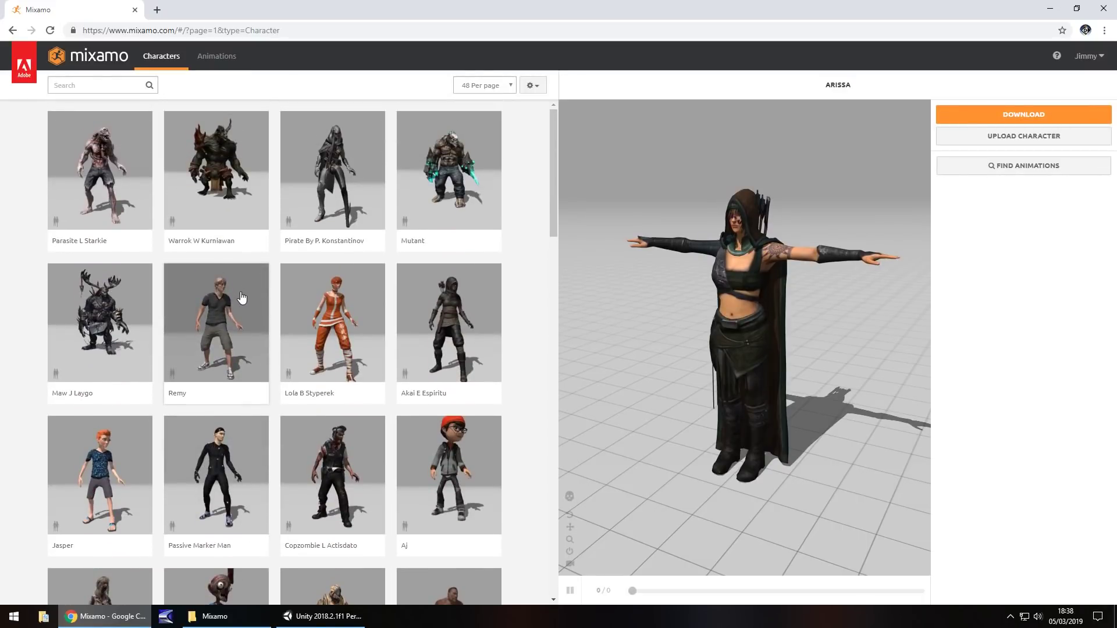
{"action": "scroll", "coordinate": [233, 304], "scroll_direction": "down", "scroll_amount": 6}
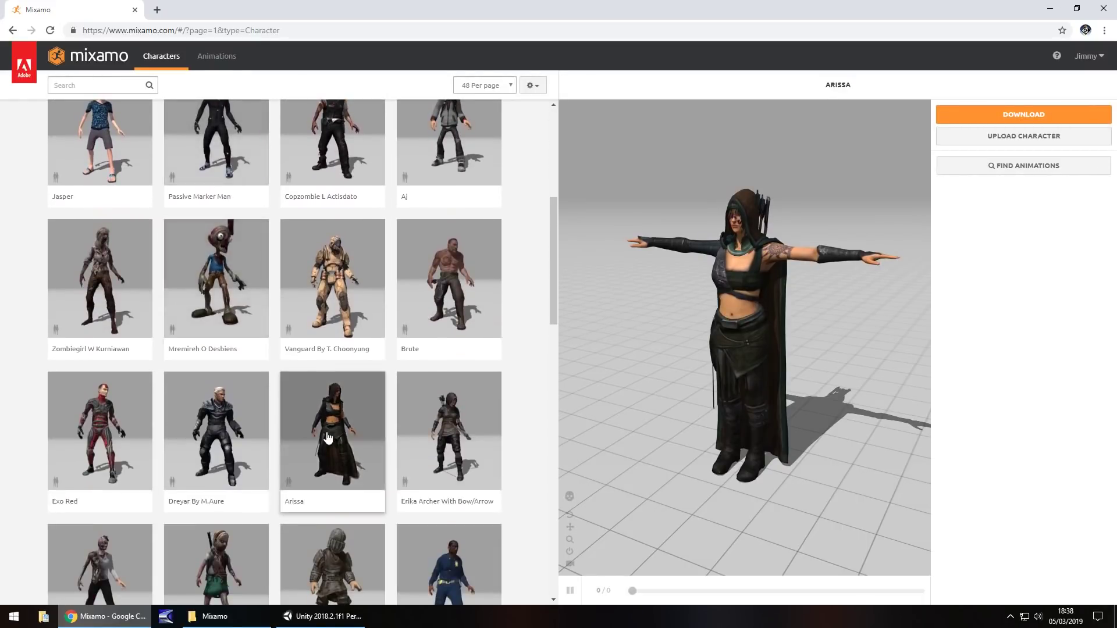
{"action": "left_click", "coordinate": [328, 438]}
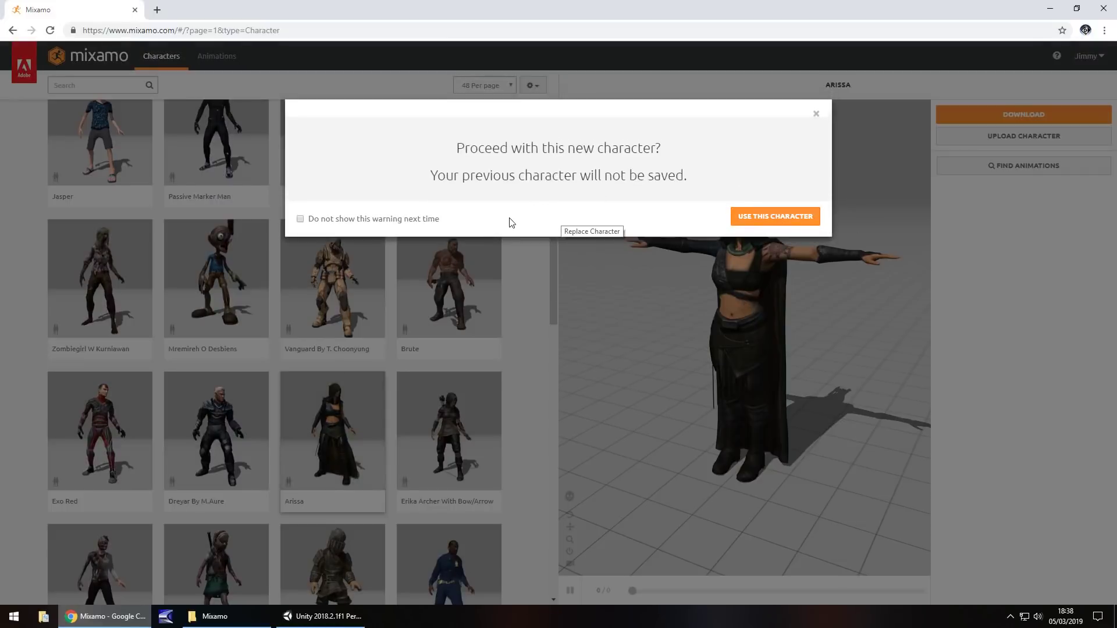
{"action": "left_click", "coordinate": [771, 219]}
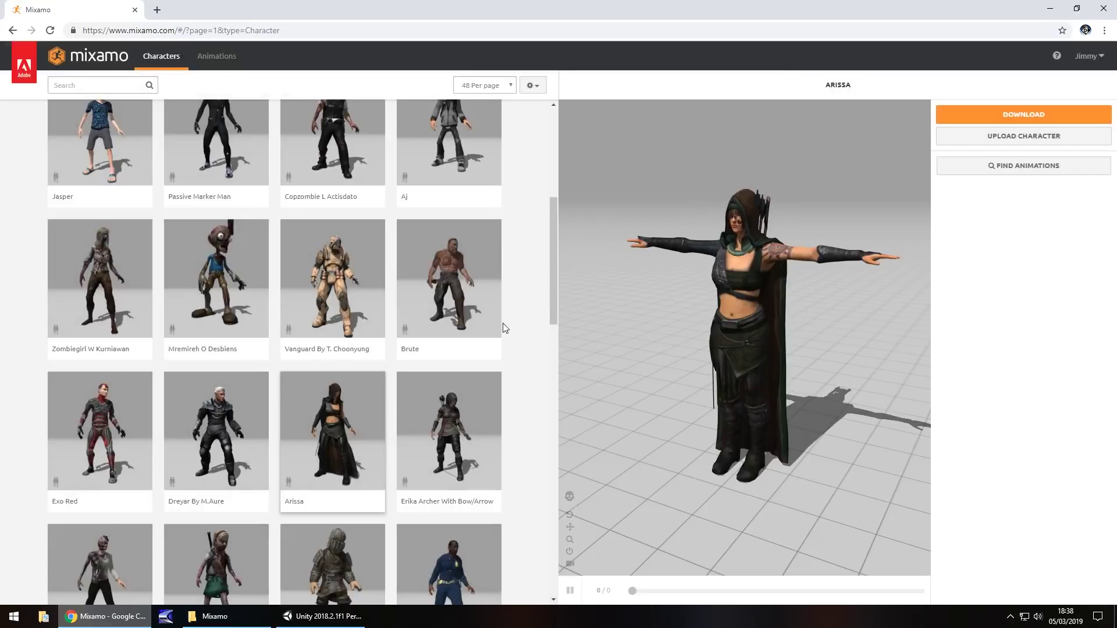
Browse the animation library and apply the Reaction animation to Arissa
{"action": "left_click", "coordinate": [217, 59]}
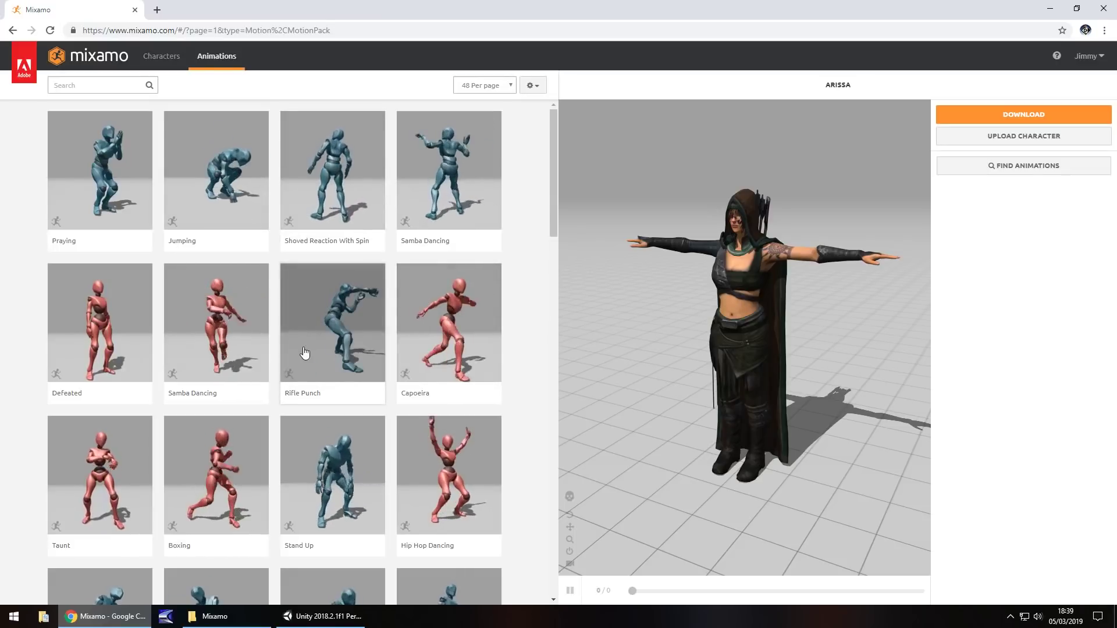
{"action": "scroll", "coordinate": [277, 343], "scroll_direction": "down", "scroll_amount": 15}
{"action": "scroll", "coordinate": [277, 337], "scroll_direction": "down", "scroll_amount": 5}
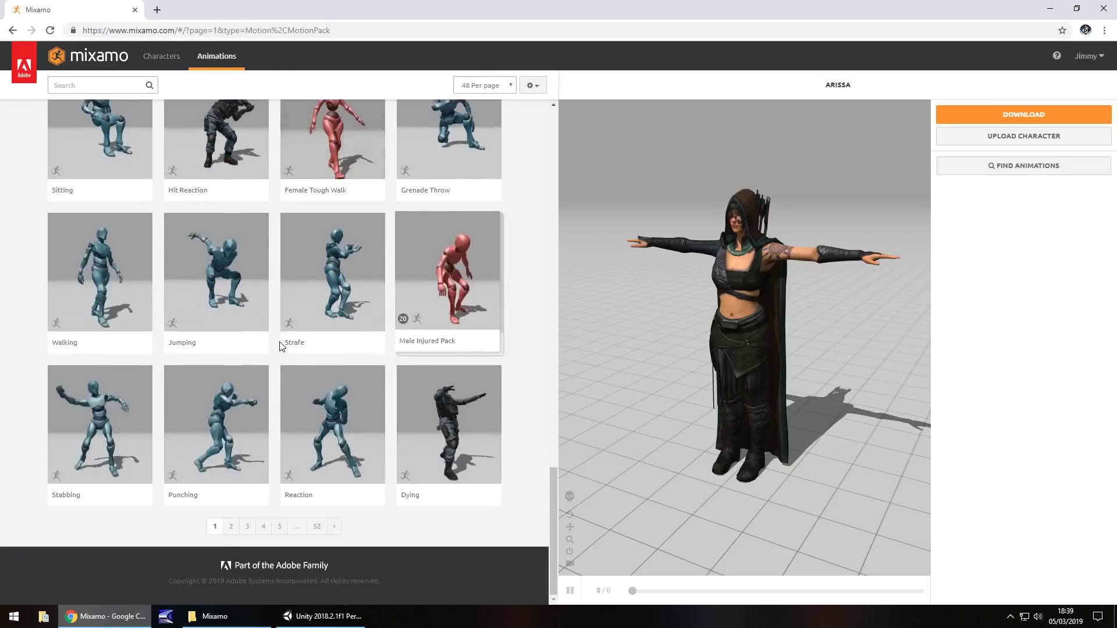
{"action": "left_click", "coordinate": [333, 419]}
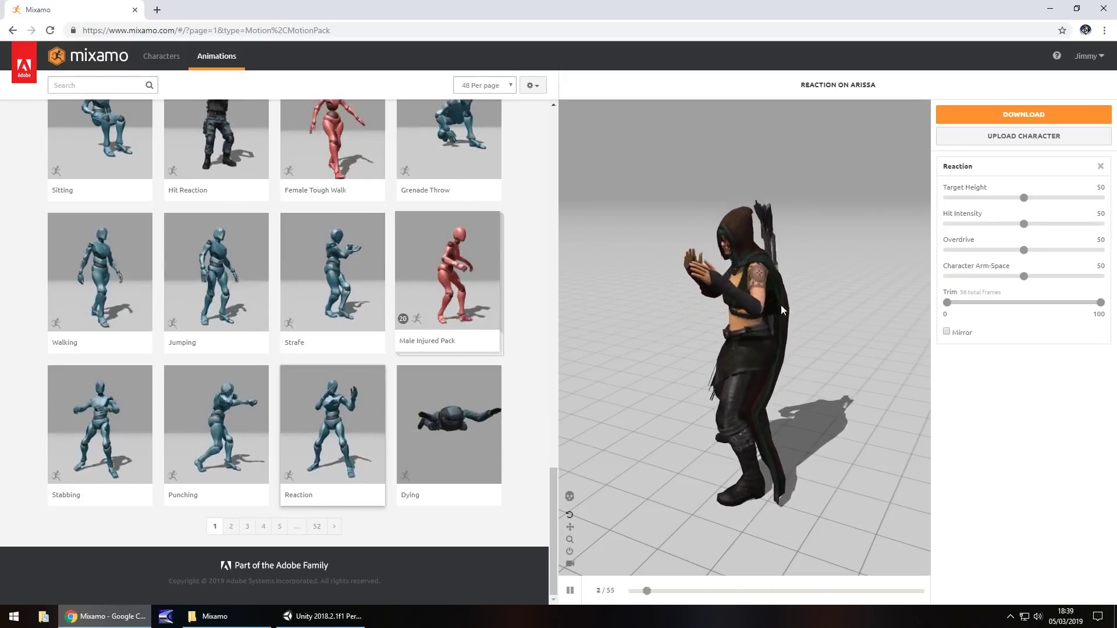
Download the animated character in Collada (.dae) format with skin, at 30 frames per second and no keyframe reduction
{"action": "left_click", "coordinate": [1025, 117]}
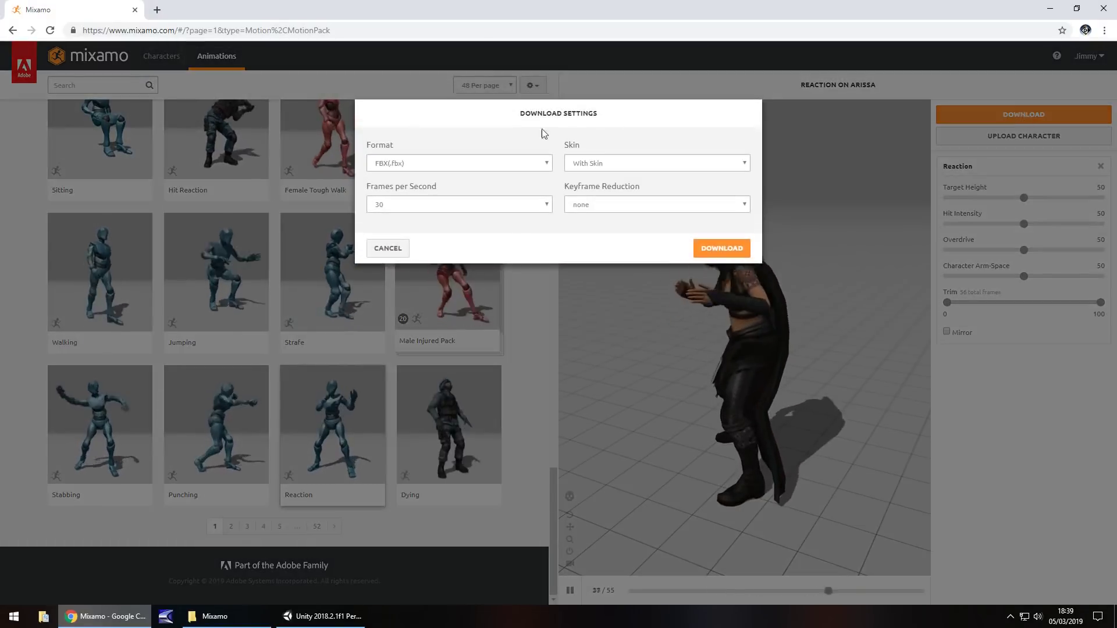
{"action": "left_click", "coordinate": [411, 164]}
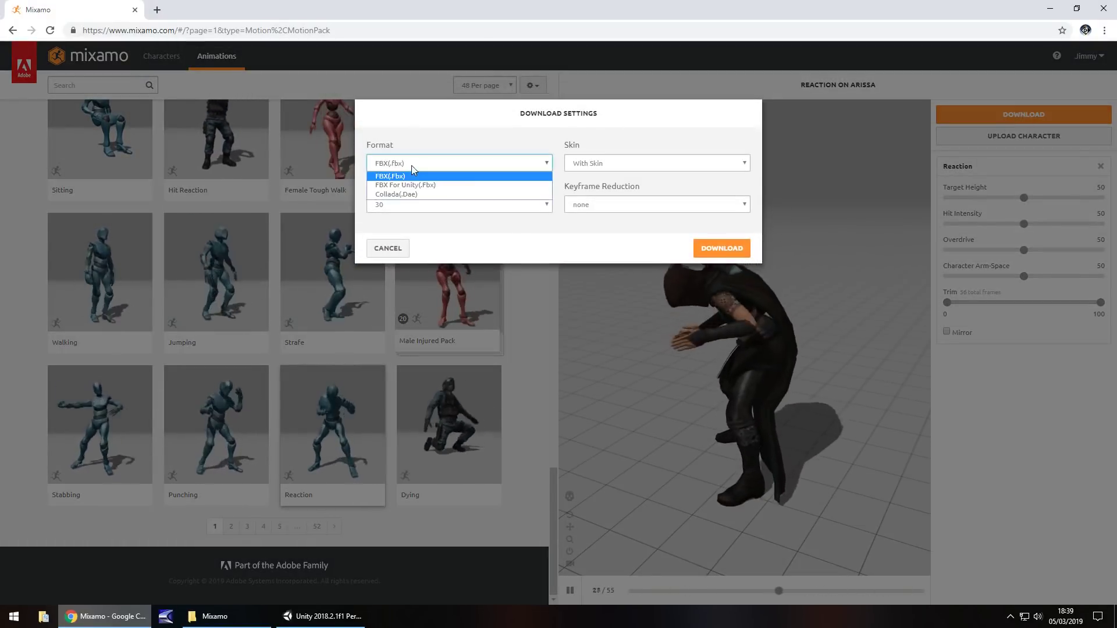
{"action": "left_click", "coordinate": [401, 194]}
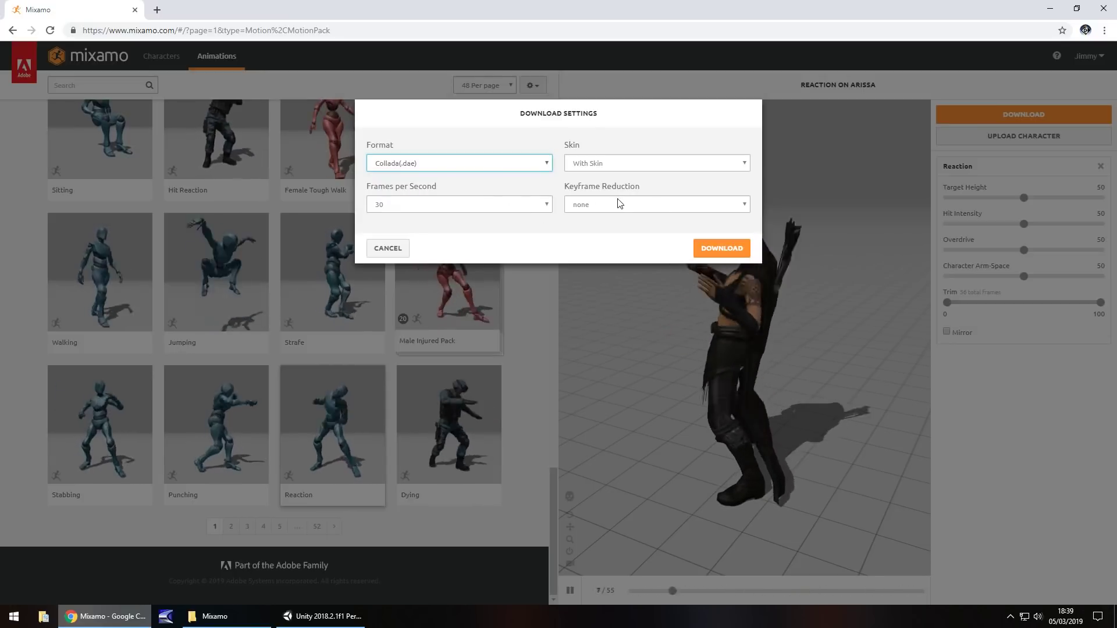
{"action": "left_click", "coordinate": [724, 249]}
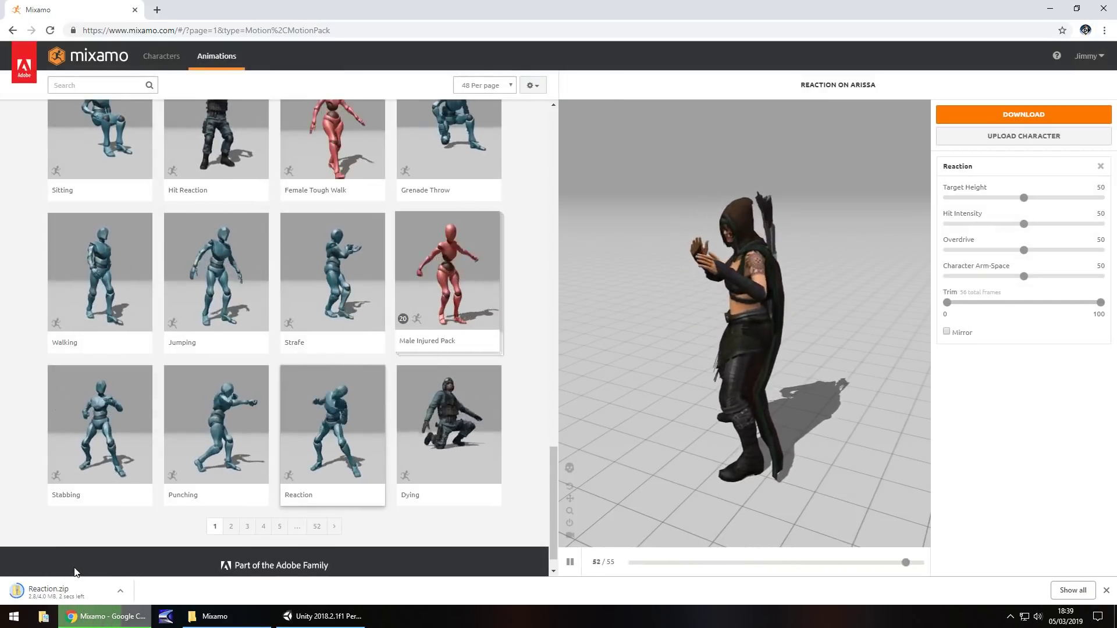
Open the downloaded Reaction.zip and copy its textures folder into the Character 1 folder in File Explorer
{"action": "left_click", "coordinate": [54, 593]}
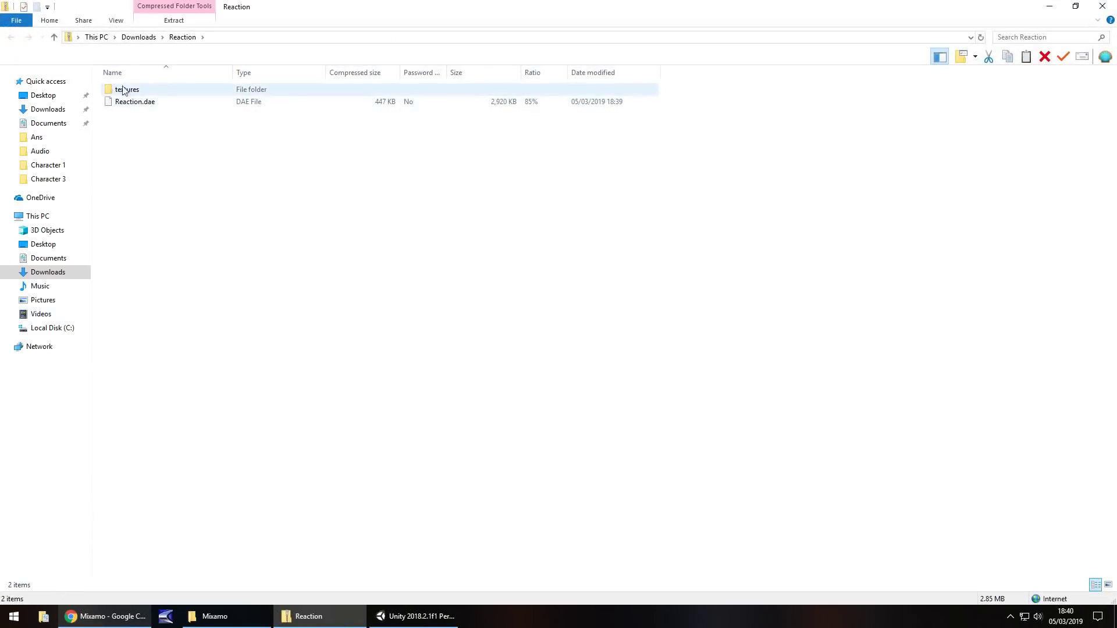
{"action": "left_click", "coordinate": [231, 621]}
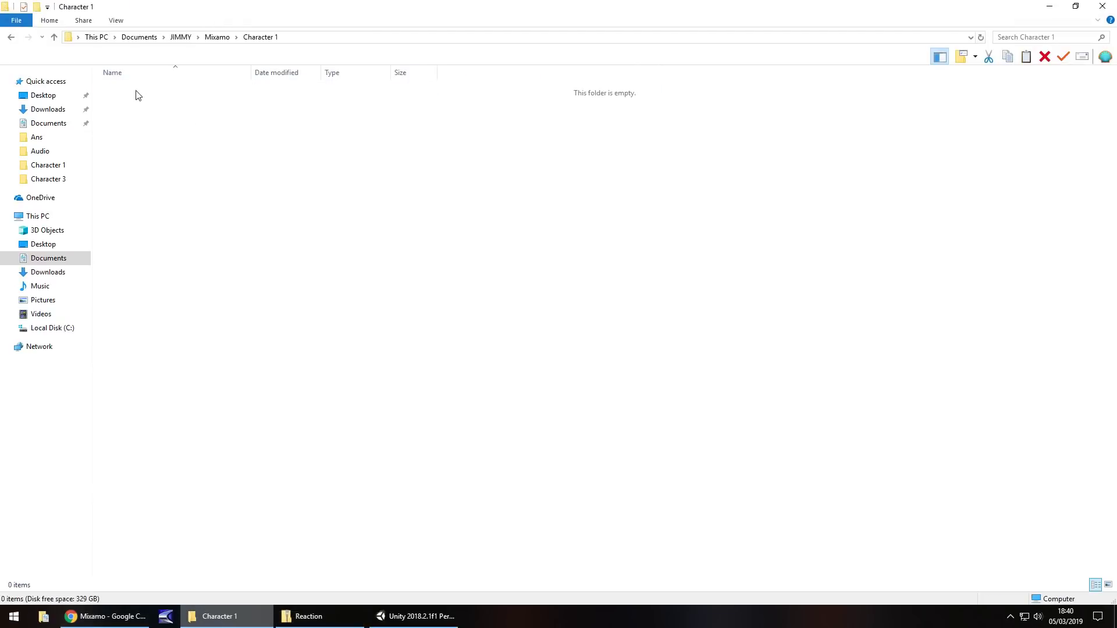
{"action": "left_click", "coordinate": [330, 618]}
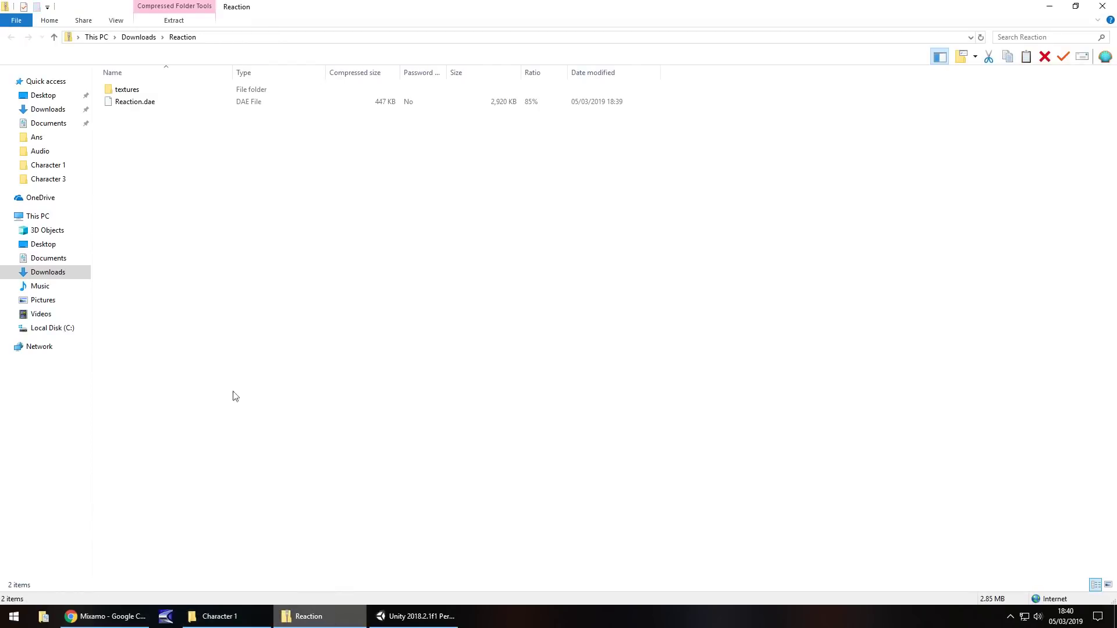
{"action": "left_click_drag", "start_coordinate": [226, 593], "coordinate": [126, 133]}
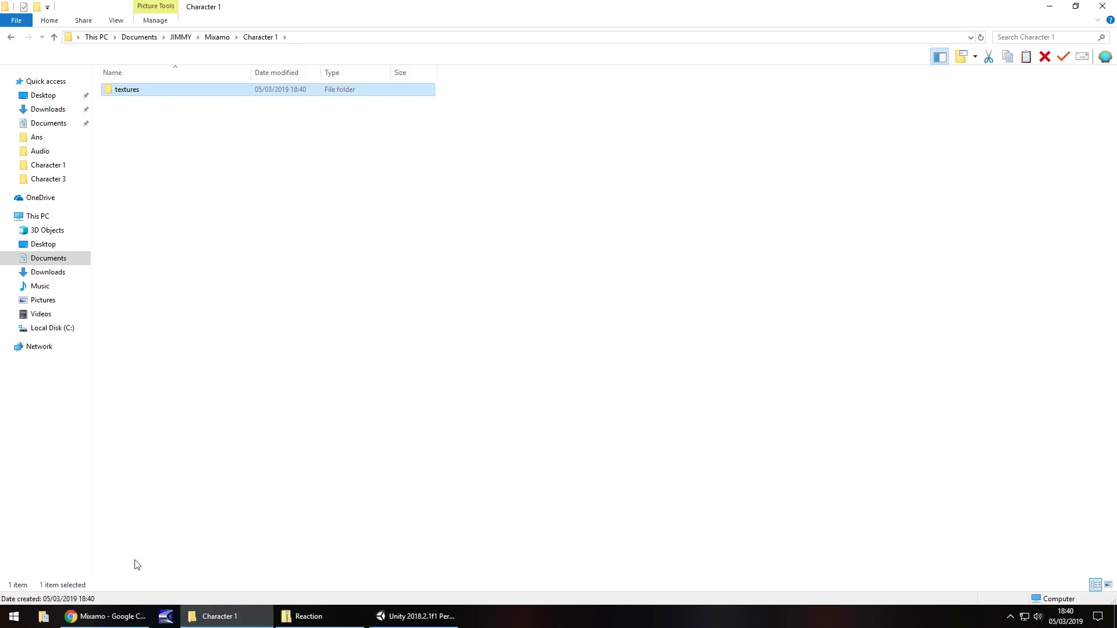
{"action": "left_click", "coordinate": [101, 622]}
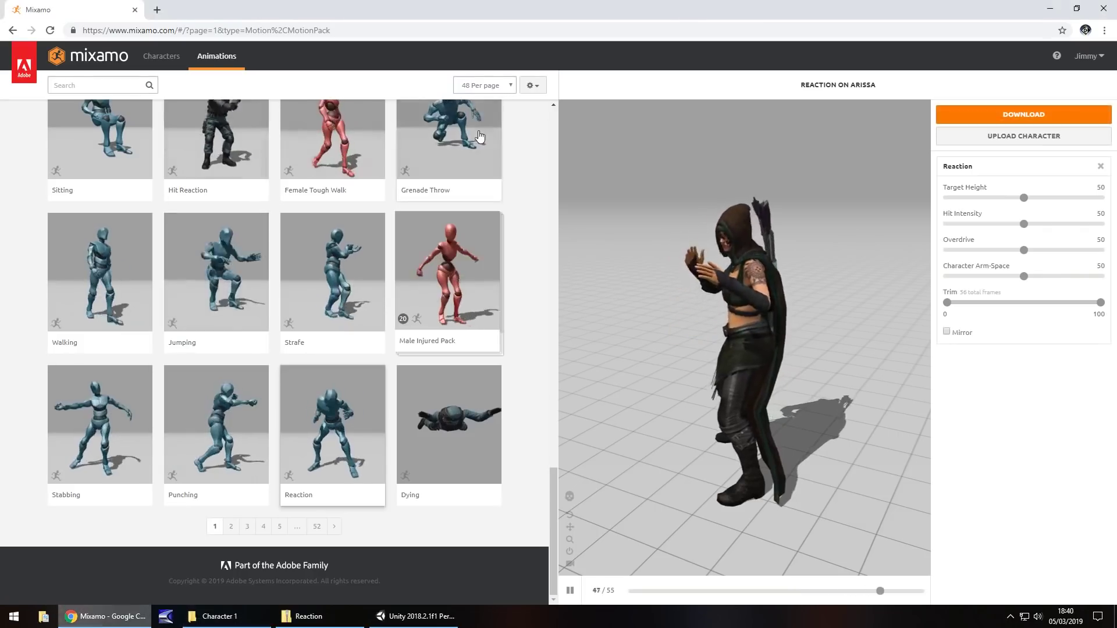
{"action": "left_click", "coordinate": [1018, 114]}
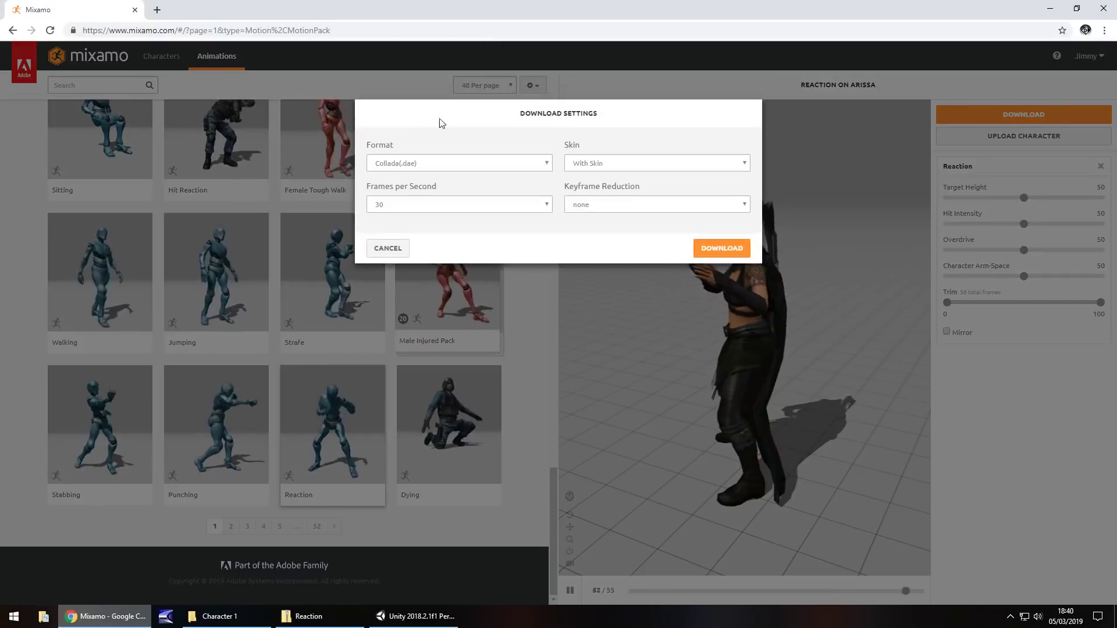
{"action": "left_click", "coordinate": [423, 164]}
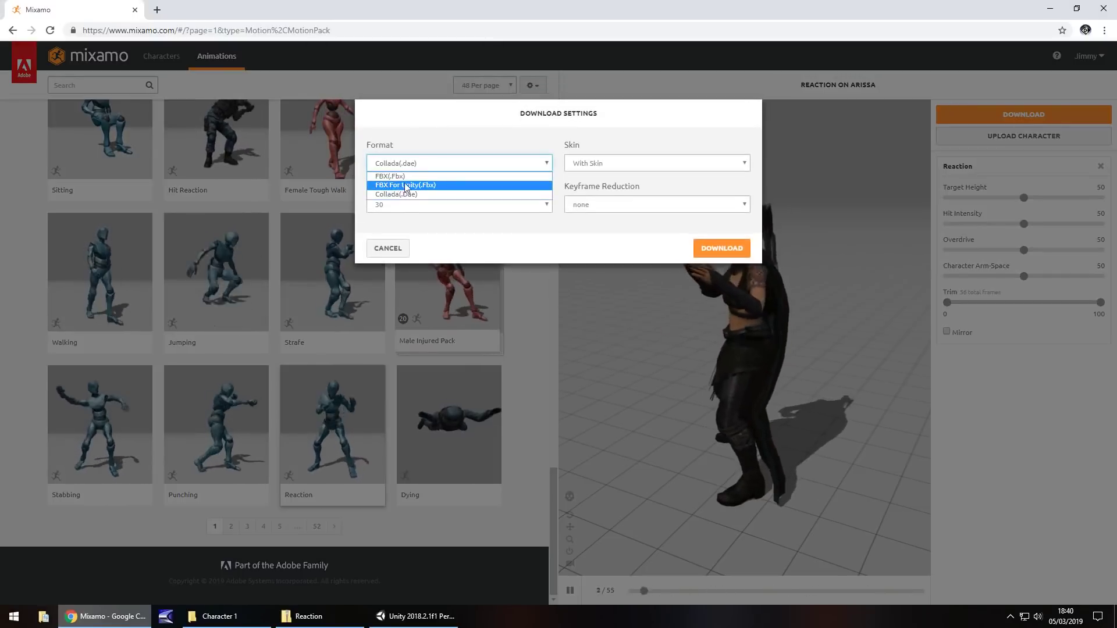
{"action": "left_click", "coordinate": [428, 185]}
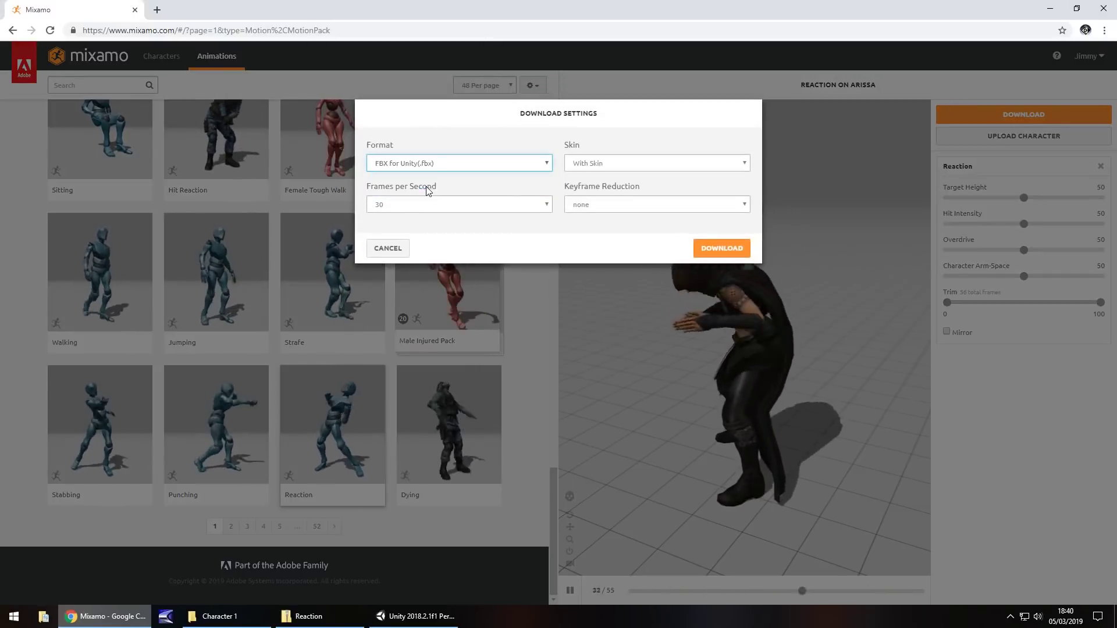
{"action": "left_click", "coordinate": [722, 248]}
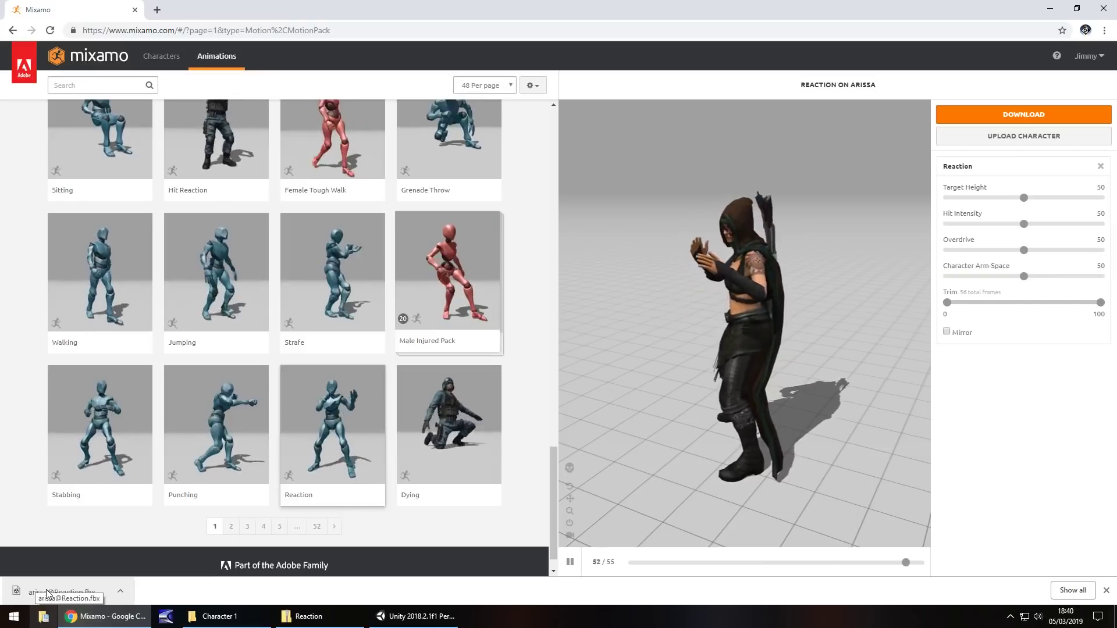
{"action": "left_click_drag", "start_coordinate": [48, 594], "coordinate": [228, 615]}
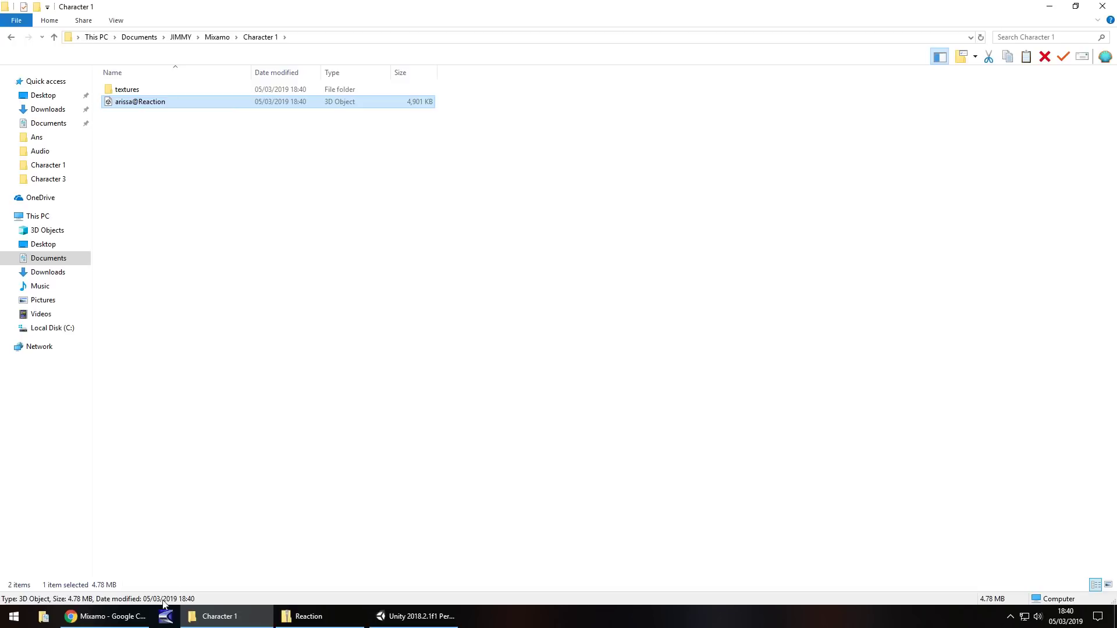
Return to Mixamo and preview the Walking, Grab Rifle From Back and Pistol Idle animations on Arissa
{"action": "left_click", "coordinate": [143, 616]}
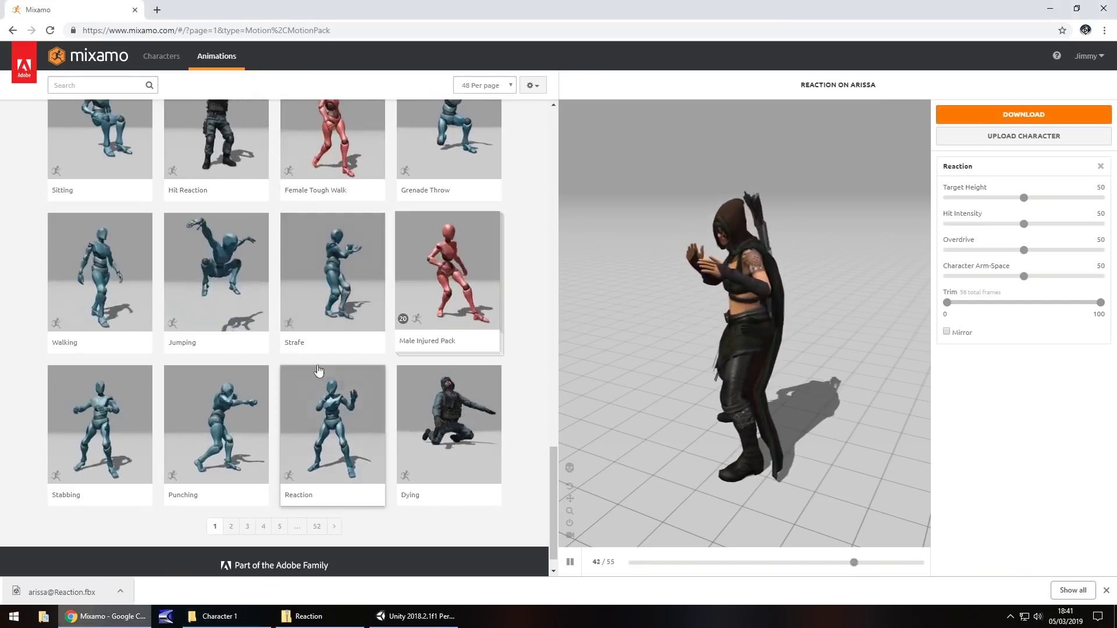
{"action": "left_click", "coordinate": [103, 261]}
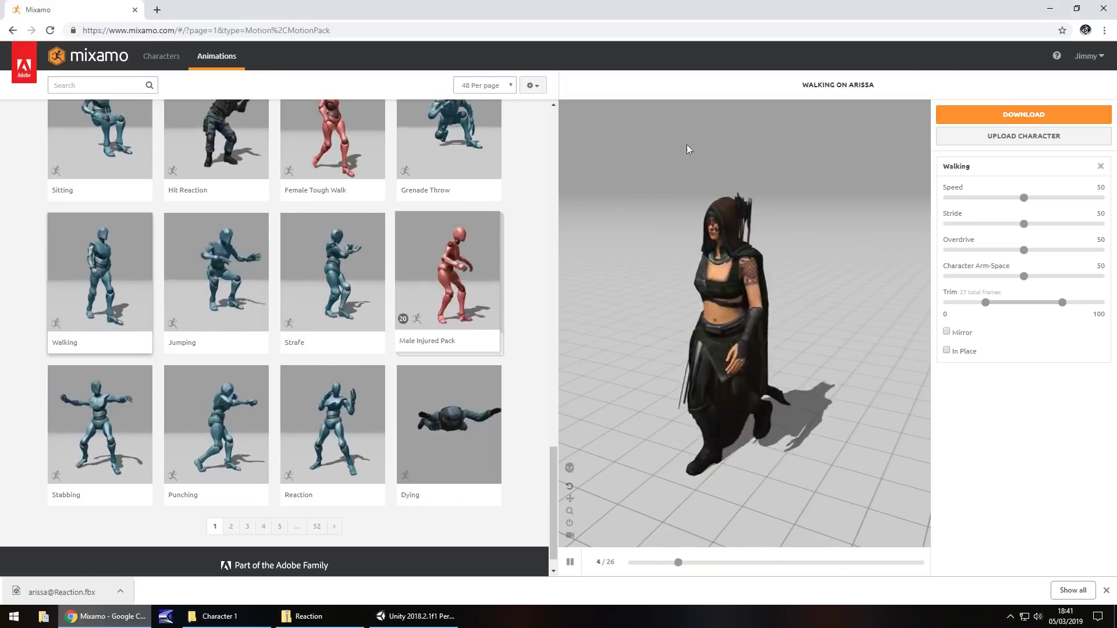
{"action": "scroll", "coordinate": [413, 201], "scroll_direction": "up", "scroll_amount": 4}
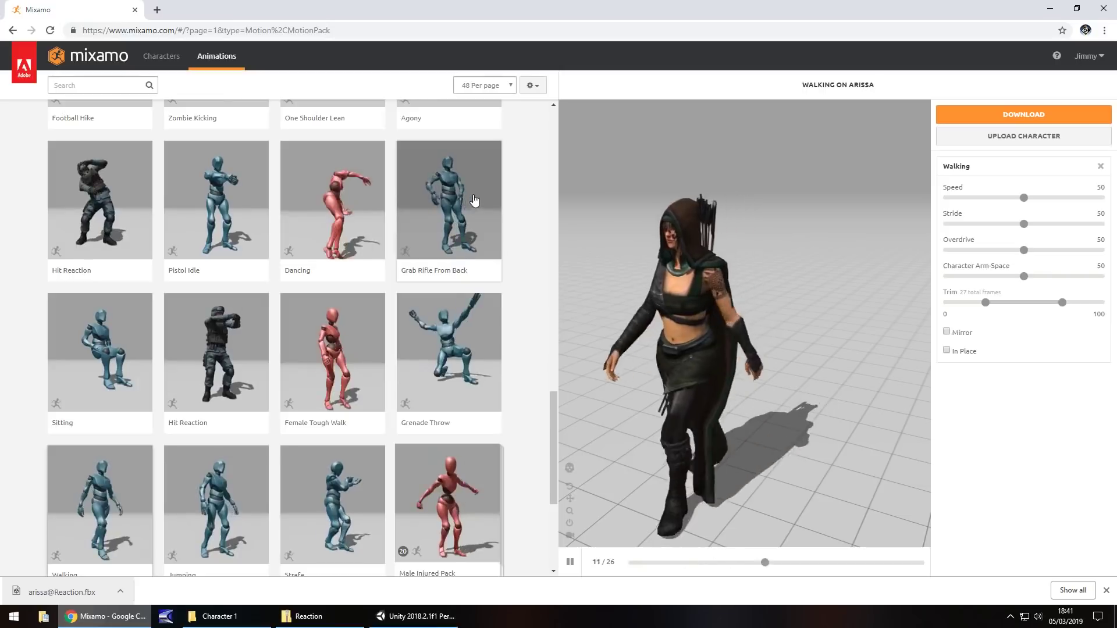
{"action": "left_click", "coordinate": [475, 201]}
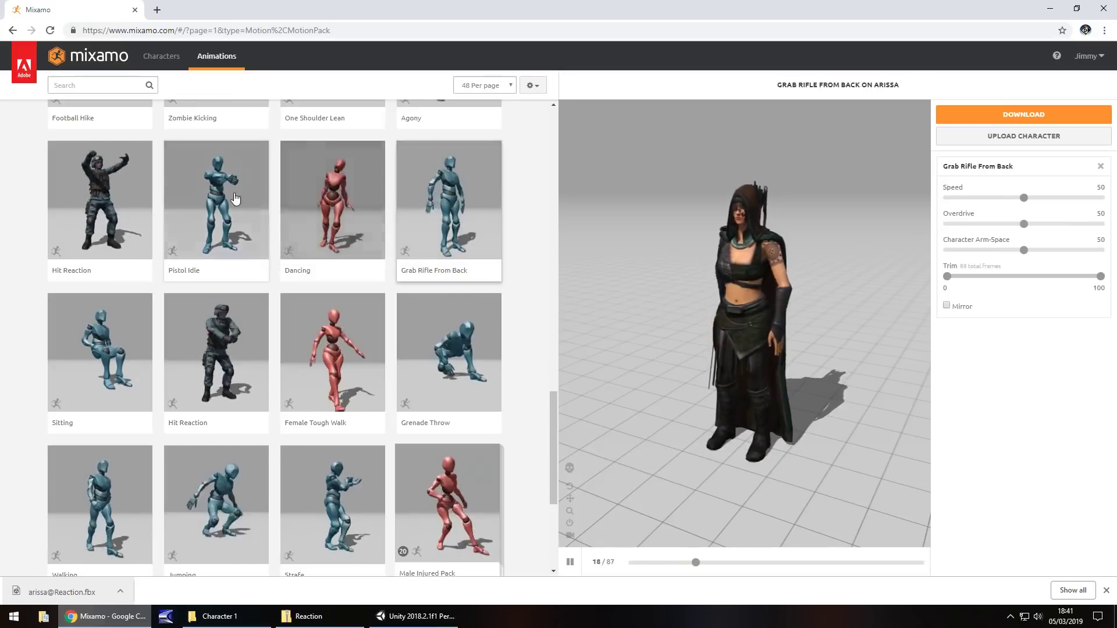
{"action": "left_click", "coordinate": [236, 199]}
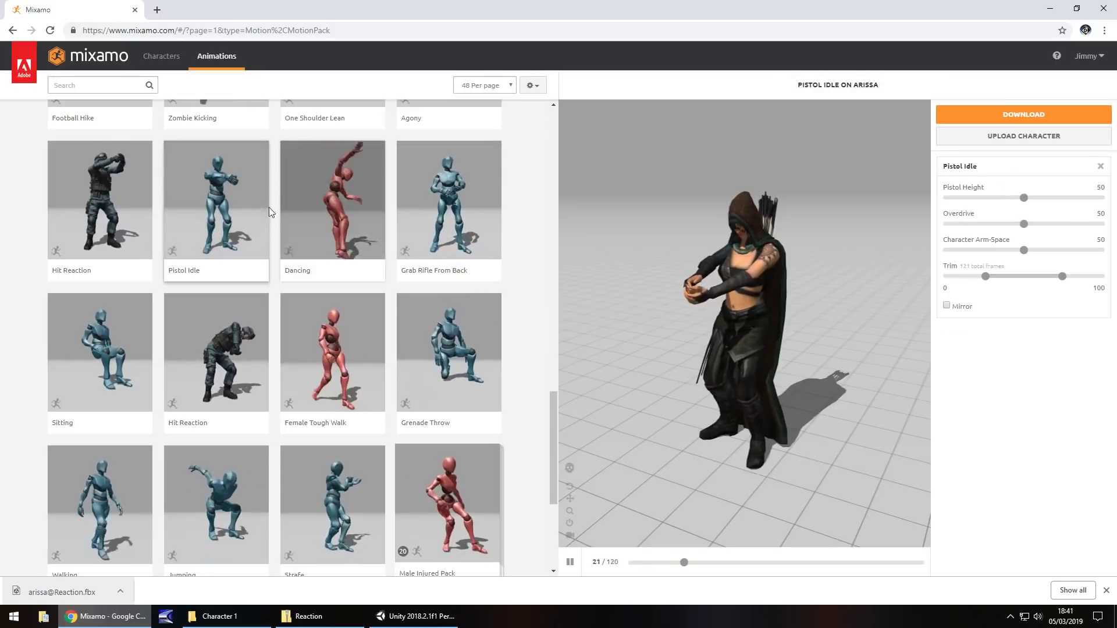
Apply the Dancing animation to Arissa and download it as FBX for Unity with skin at 30 frames per second
{"action": "left_click", "coordinate": [348, 216]}
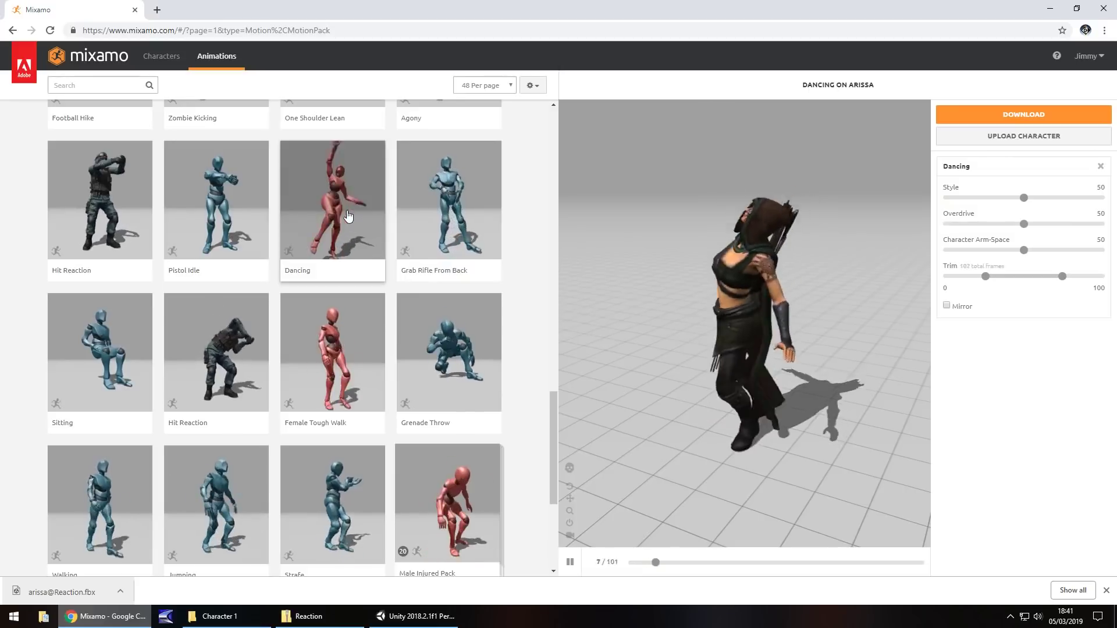
{"action": "left_click", "coordinate": [989, 116]}
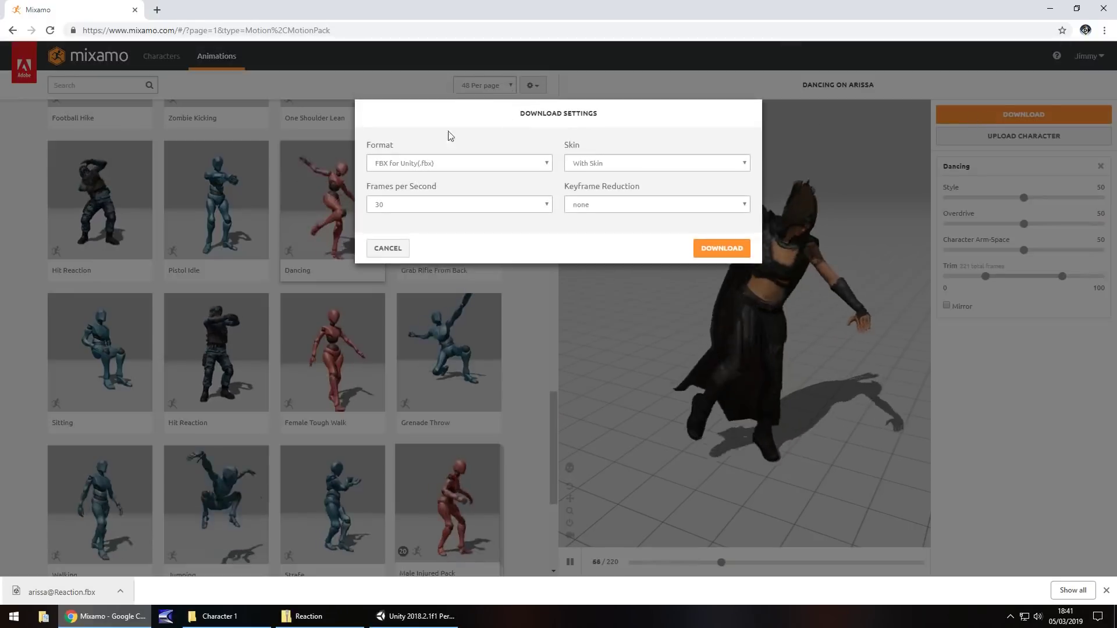
{"action": "left_click", "coordinate": [709, 250]}
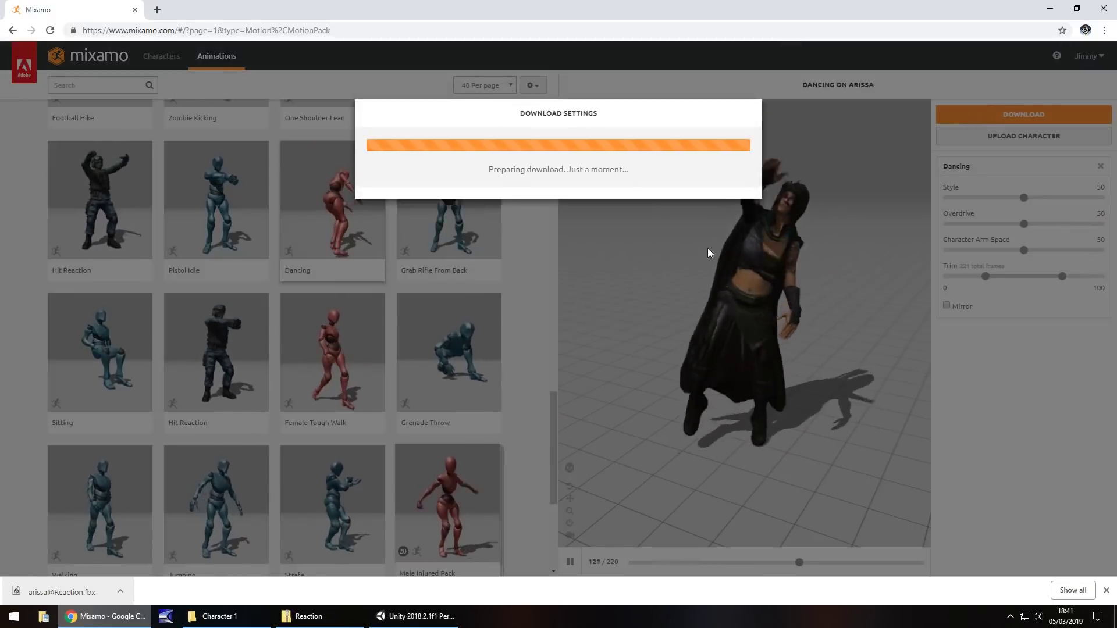
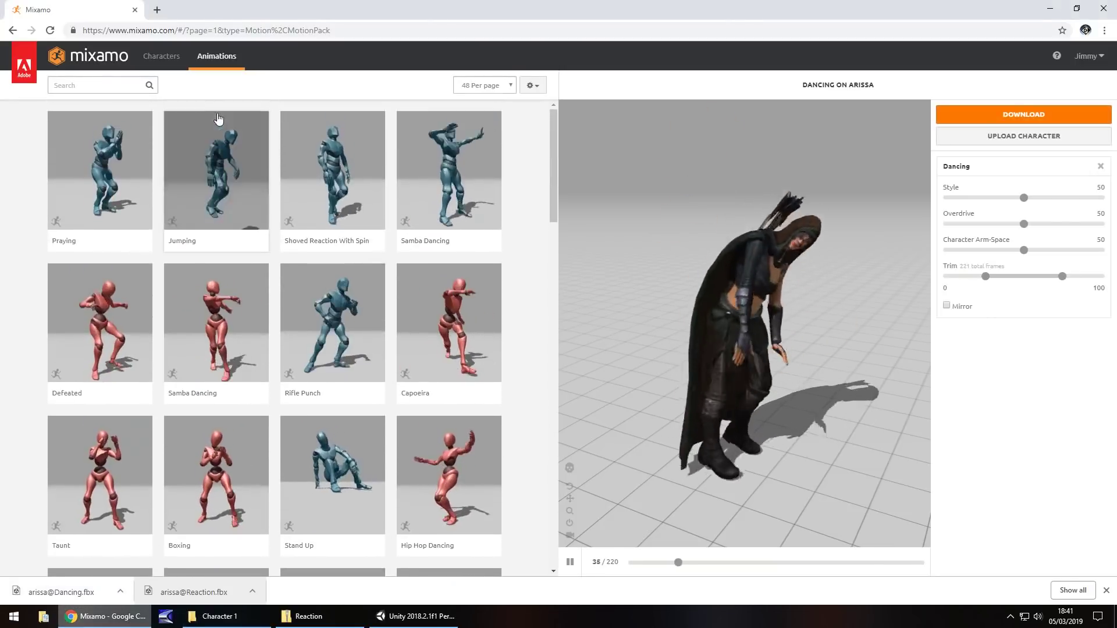
Replace the Arissa character with Copzombie L Actisdato from the Mixamo character library
{"action": "left_click", "coordinate": [162, 57]}
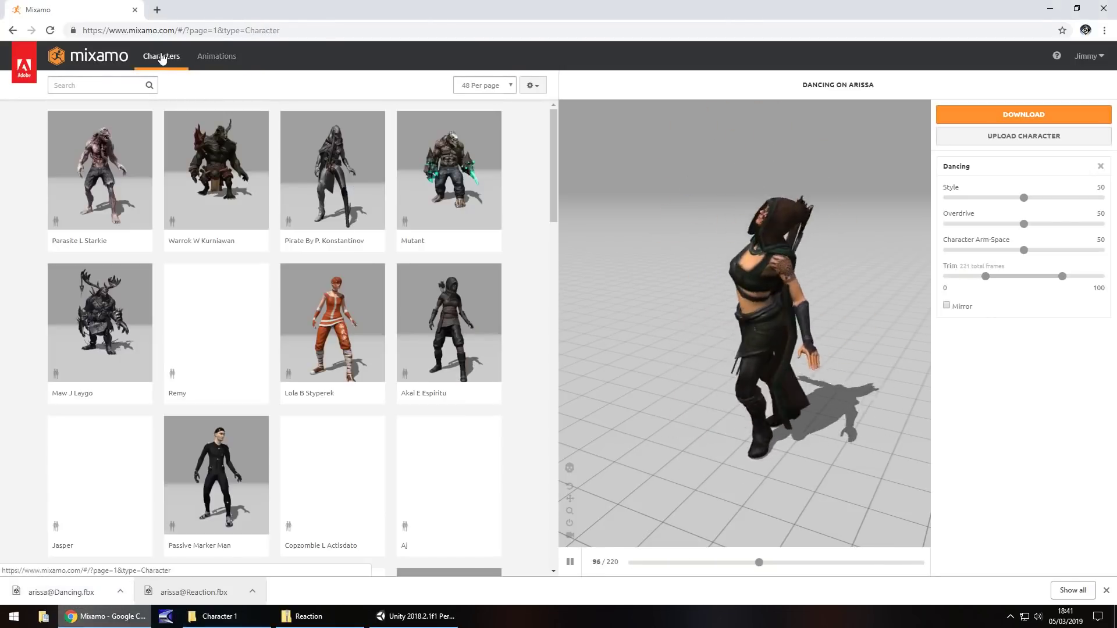
{"action": "scroll", "coordinate": [302, 319], "scroll_direction": "down", "scroll_amount": 5}
{"action": "scroll", "coordinate": [302, 319], "scroll_direction": "up", "scroll_amount": 3}
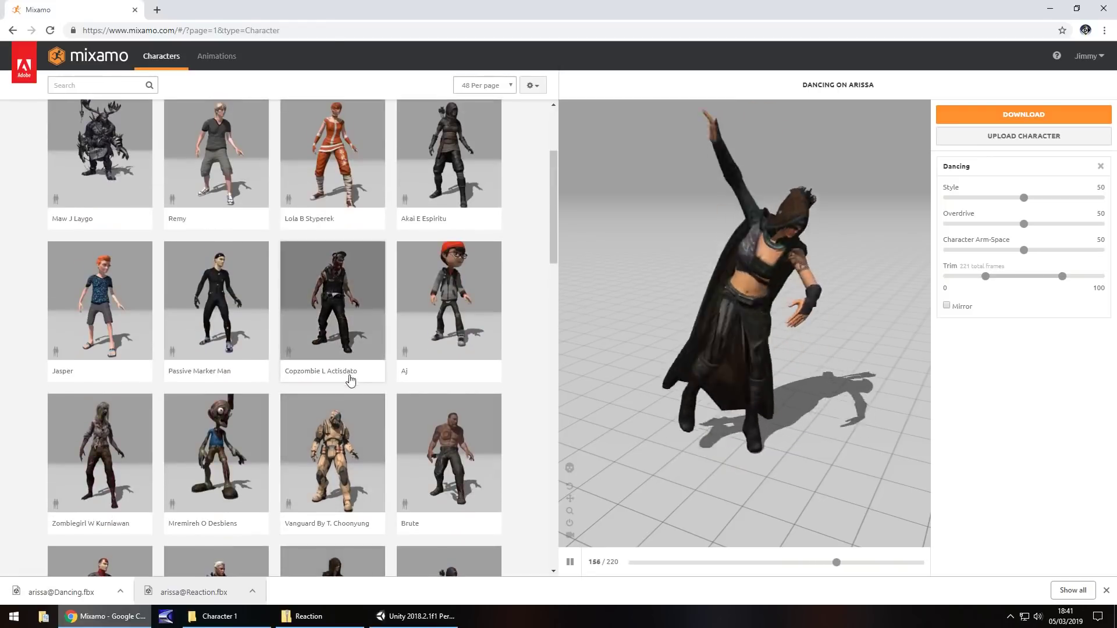
{"action": "left_click", "coordinate": [337, 311]}
{"action": "left_click", "coordinate": [735, 217]}
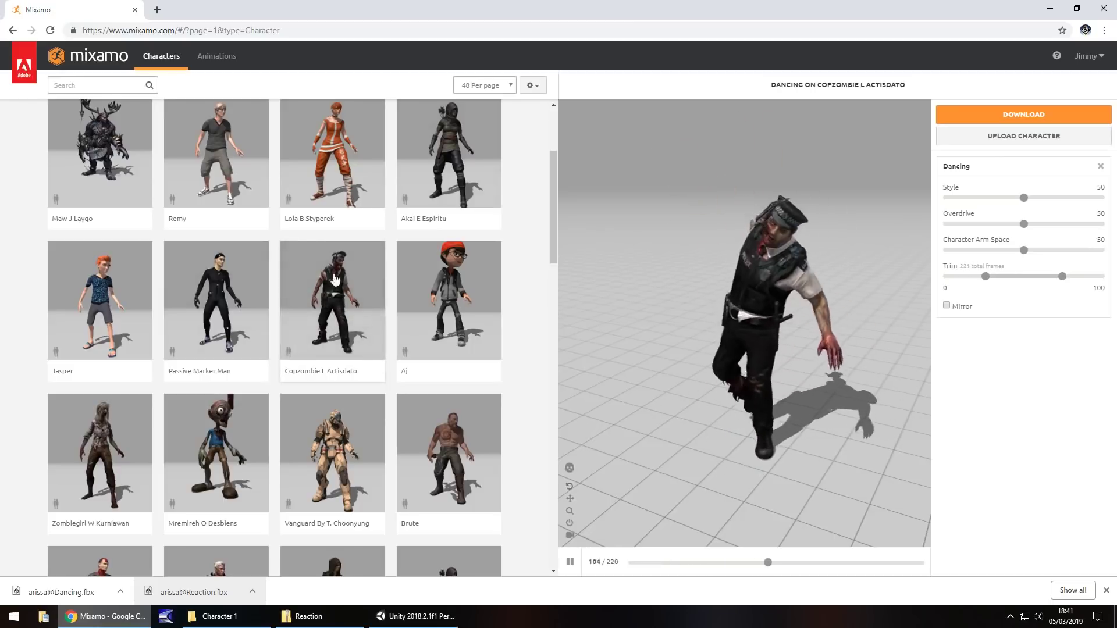
Apply the Stand Up animation to the Copzombie L Actisdato character
{"action": "scroll", "coordinate": [279, 174], "scroll_direction": "up", "scroll_amount": 3}
{"action": "left_click", "coordinate": [222, 57]}
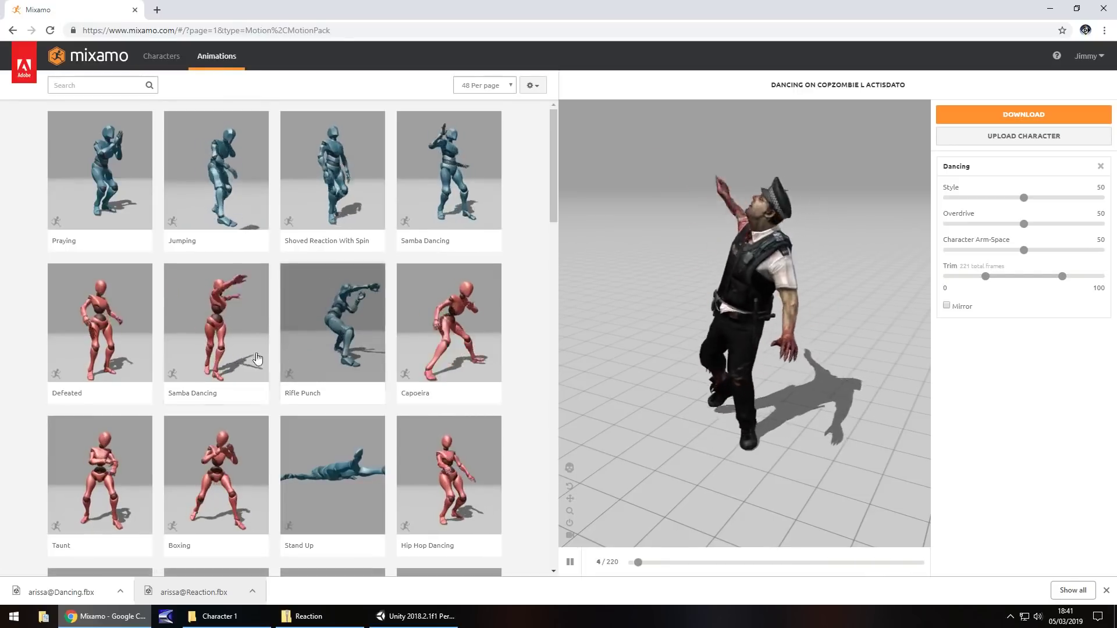
{"action": "scroll", "coordinate": [300, 407], "scroll_direction": "down", "scroll_amount": 3}
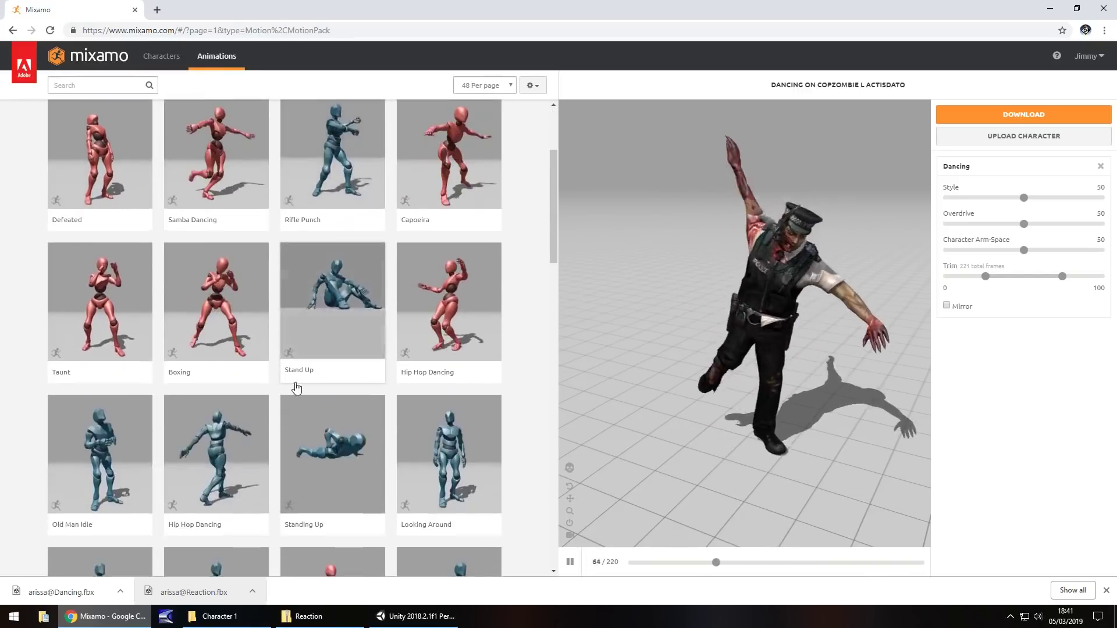
{"action": "left_click", "coordinate": [294, 372]}
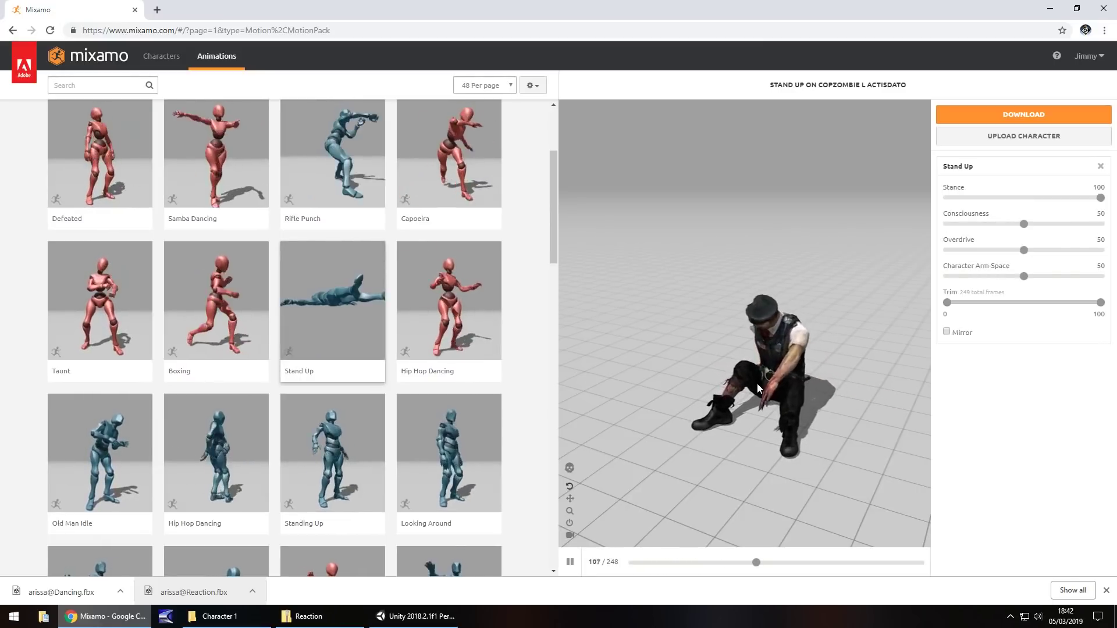
Download the Stand Up animation as Collada with skin and copy the zip's textures folder into the Character 2 folder in File Explorer
{"action": "left_click", "coordinate": [1017, 117]}
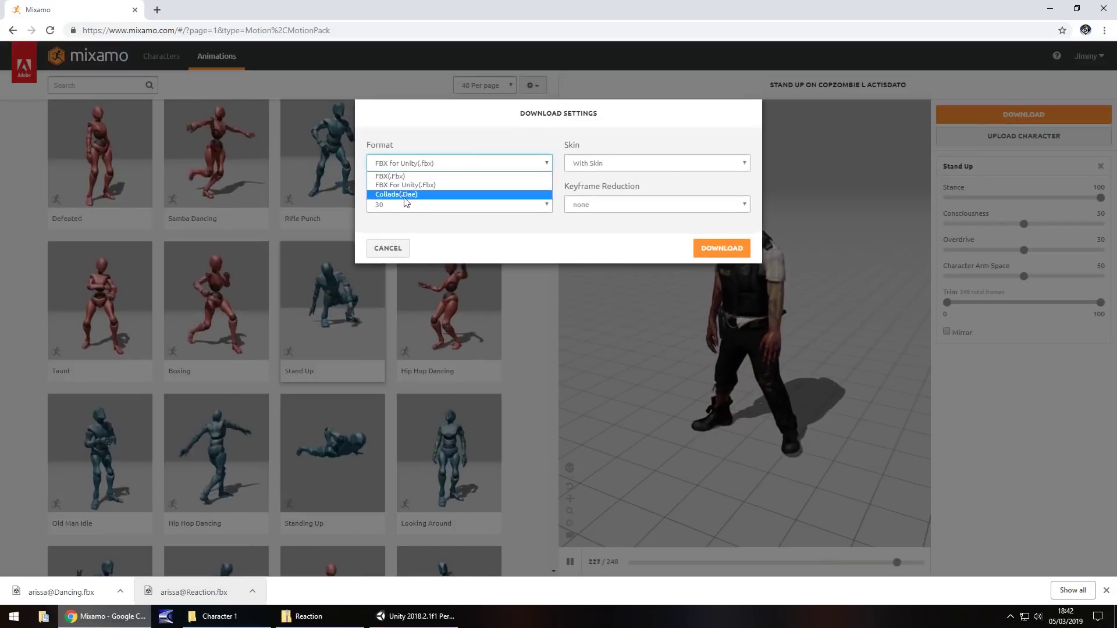
{"action": "left_click", "coordinate": [720, 249]}
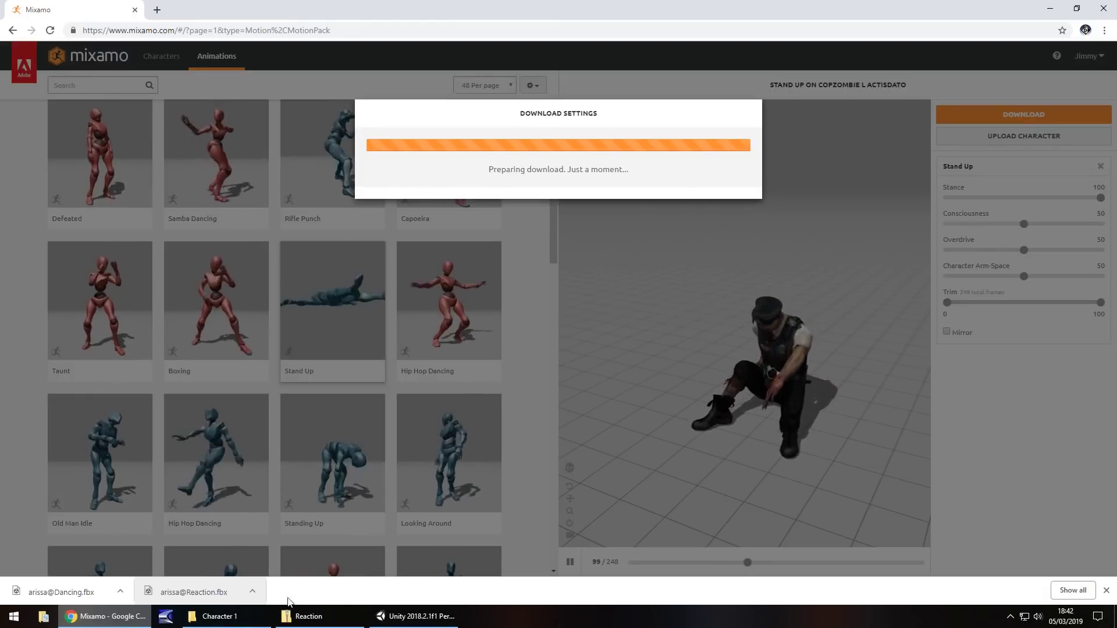
{"action": "left_click", "coordinate": [226, 618]}
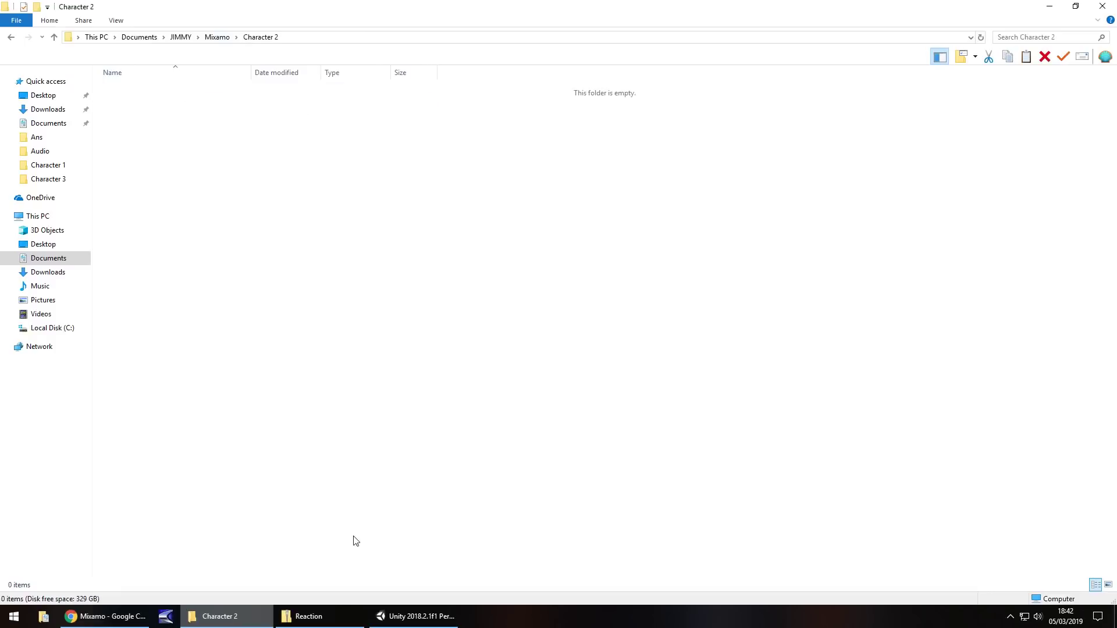
{"action": "left_click", "coordinate": [107, 620]}
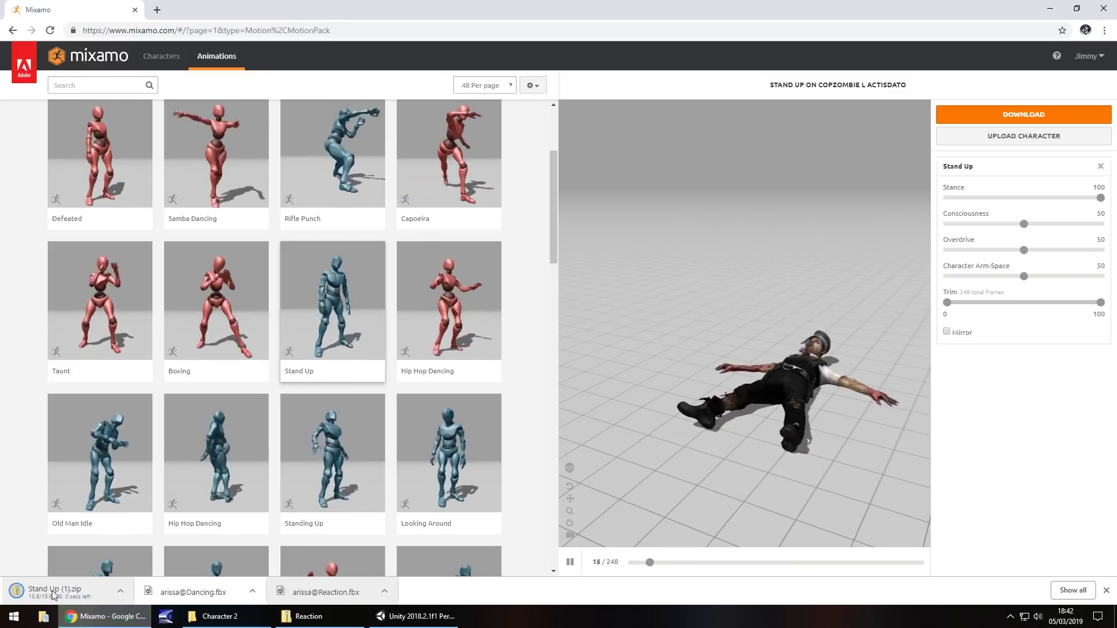
{"action": "left_click", "coordinate": [53, 593]}
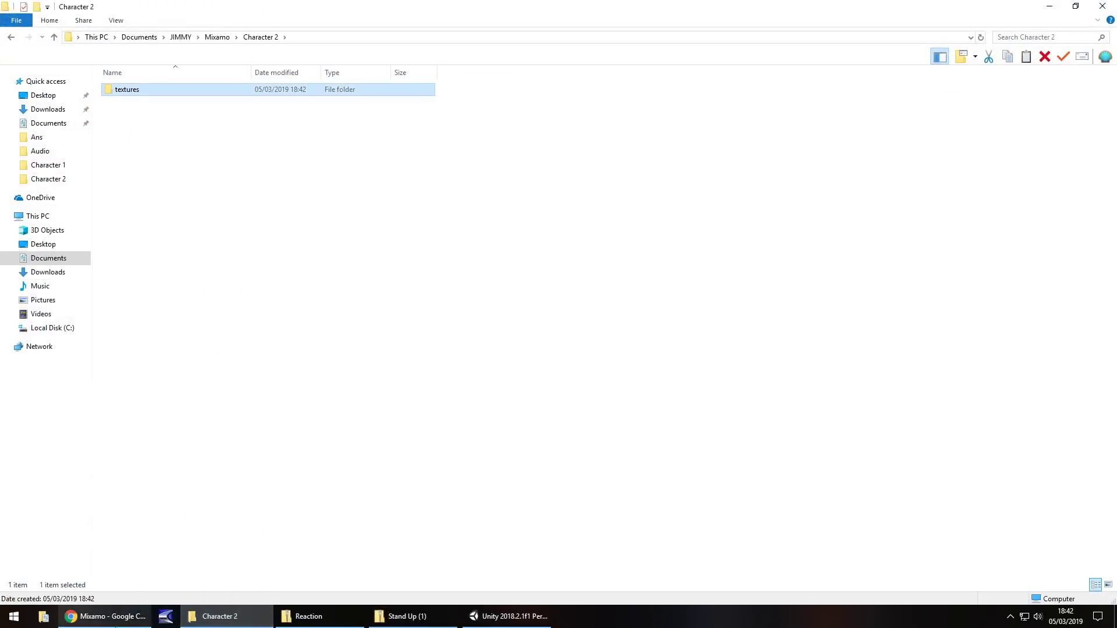
Return to Mixamo, download Stand Up as FBX for Unity with skin, and copy the copzombie FBX file into the Character 2 folder
{"action": "left_click", "coordinate": [105, 617]}
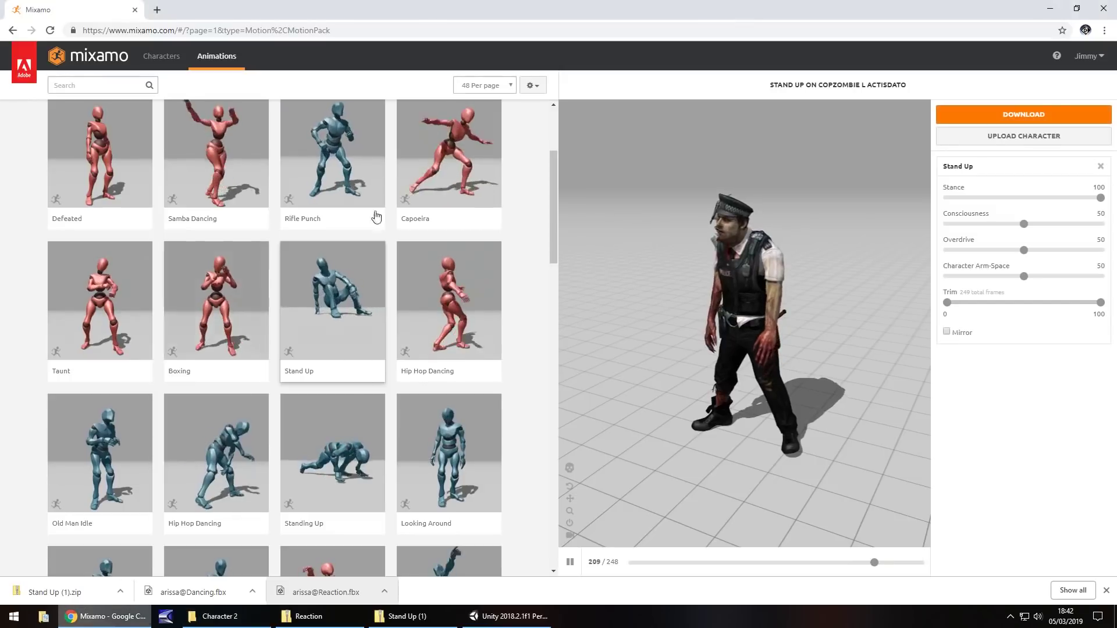
{"action": "left_click", "coordinate": [1025, 115]}
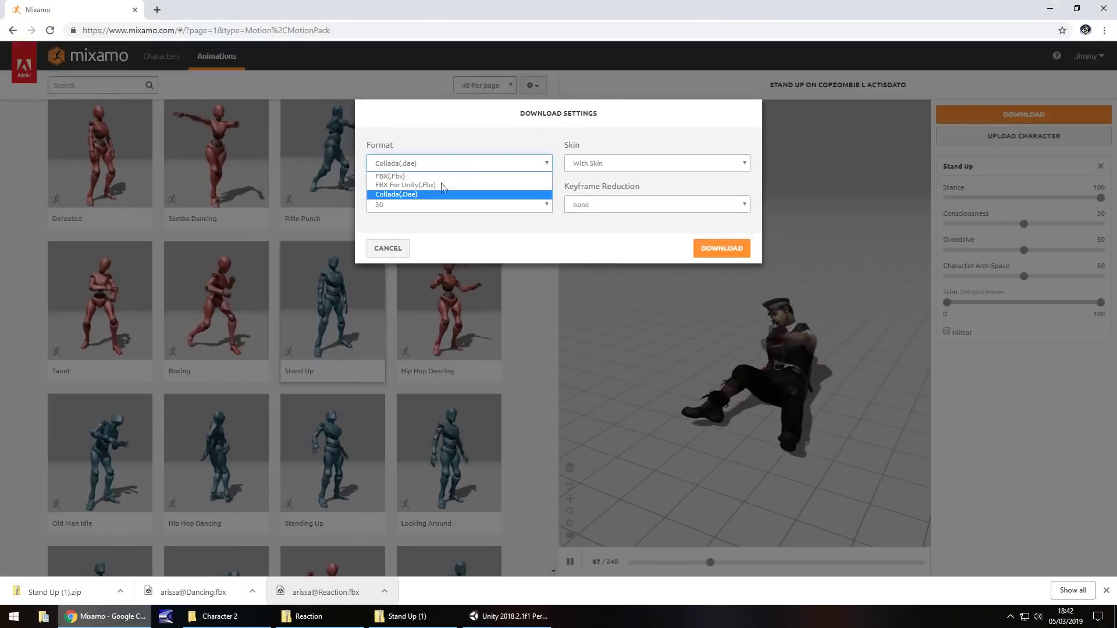
{"action": "left_click", "coordinate": [728, 249]}
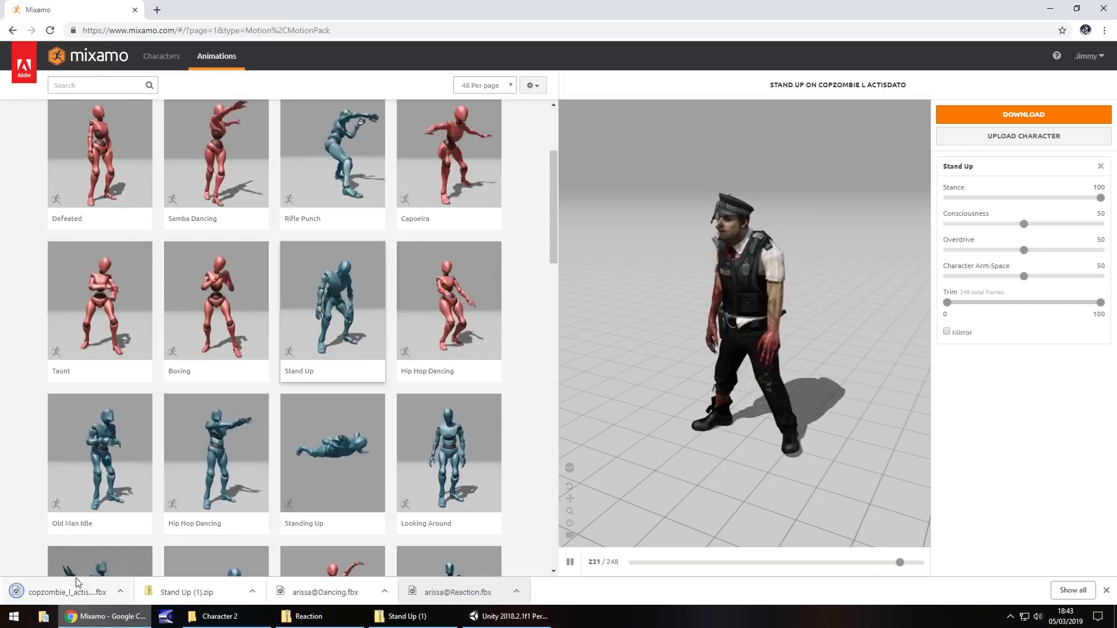
{"action": "left_click_drag", "start_coordinate": [59, 593], "coordinate": [341, 584]}
{"action": "left_click_drag", "start_coordinate": [237, 616], "coordinate": [236, 604]}
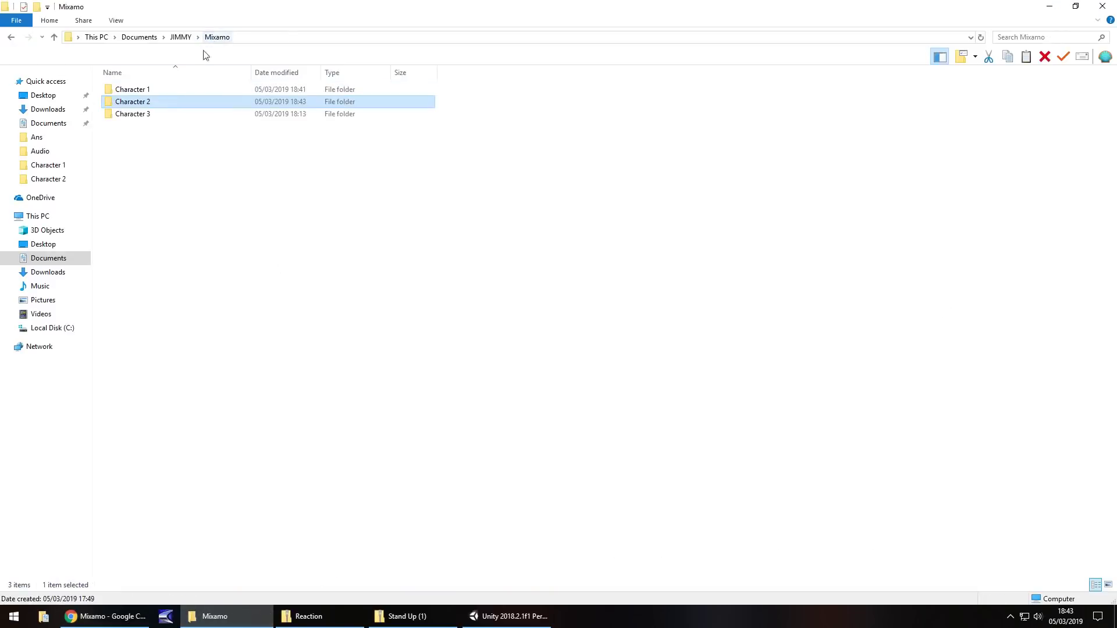
Open the Character 3 folder, return to Mixamo and replace the current character with Vanguard By T. Choonyung
{"action": "left_click", "coordinate": [106, 622]}
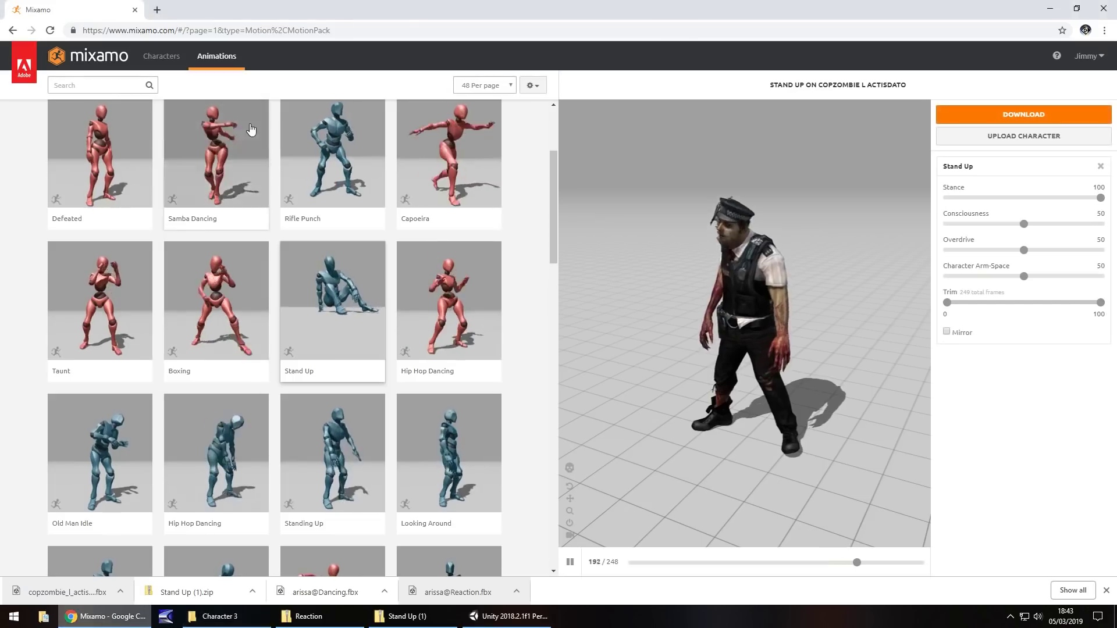
{"action": "left_click", "coordinate": [146, 57]}
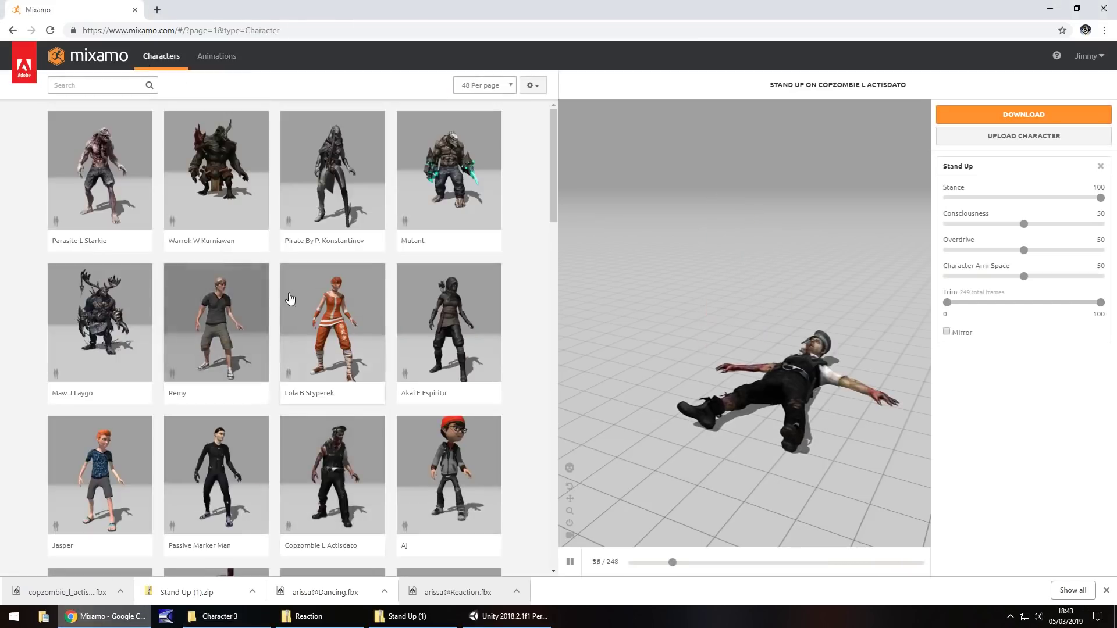
{"action": "scroll", "coordinate": [290, 299], "scroll_direction": "down", "scroll_amount": 5}
{"action": "left_click", "coordinate": [345, 281]}
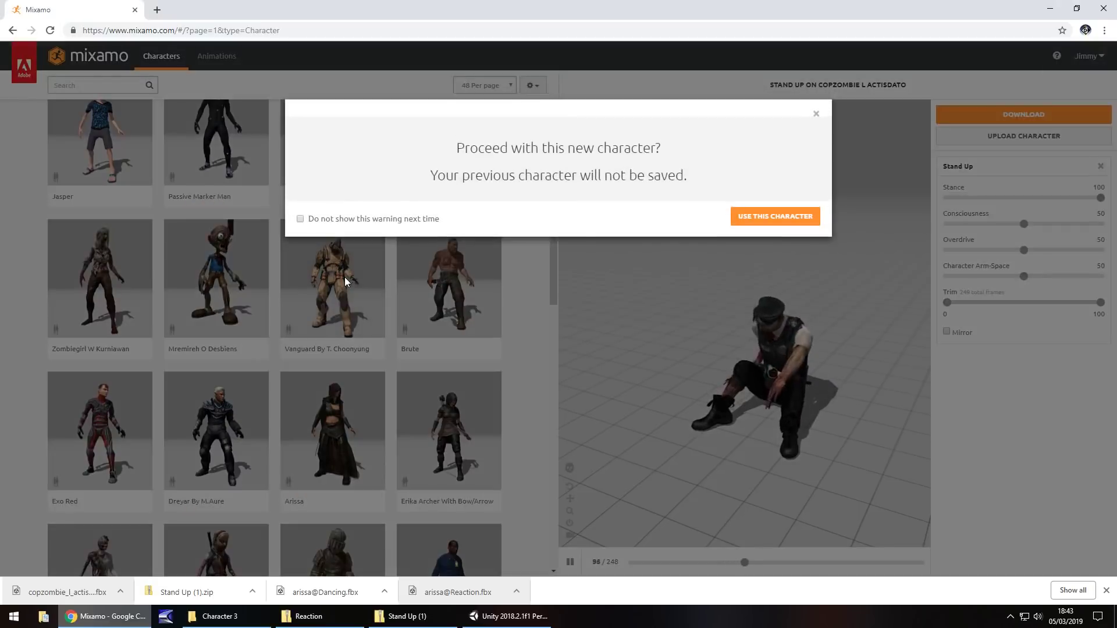
{"action": "left_click", "coordinate": [780, 216]}
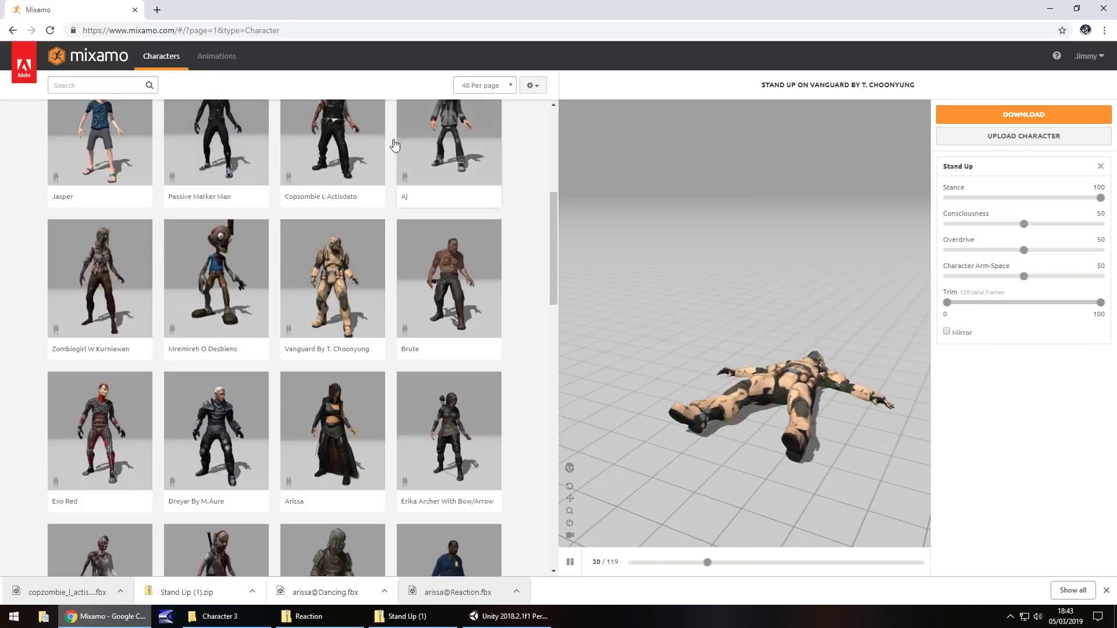
Browse the animation library for the Vanguard character and search it for "walk"
{"action": "left_click", "coordinate": [219, 58]}
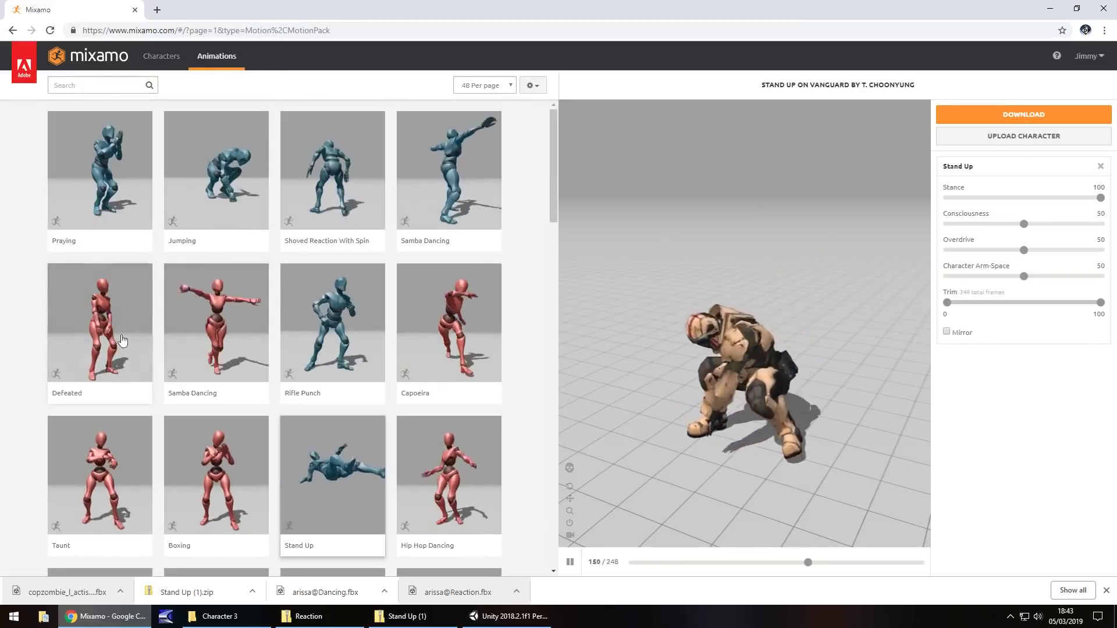
{"action": "scroll", "coordinate": [93, 332], "scroll_direction": "down", "scroll_amount": 8}
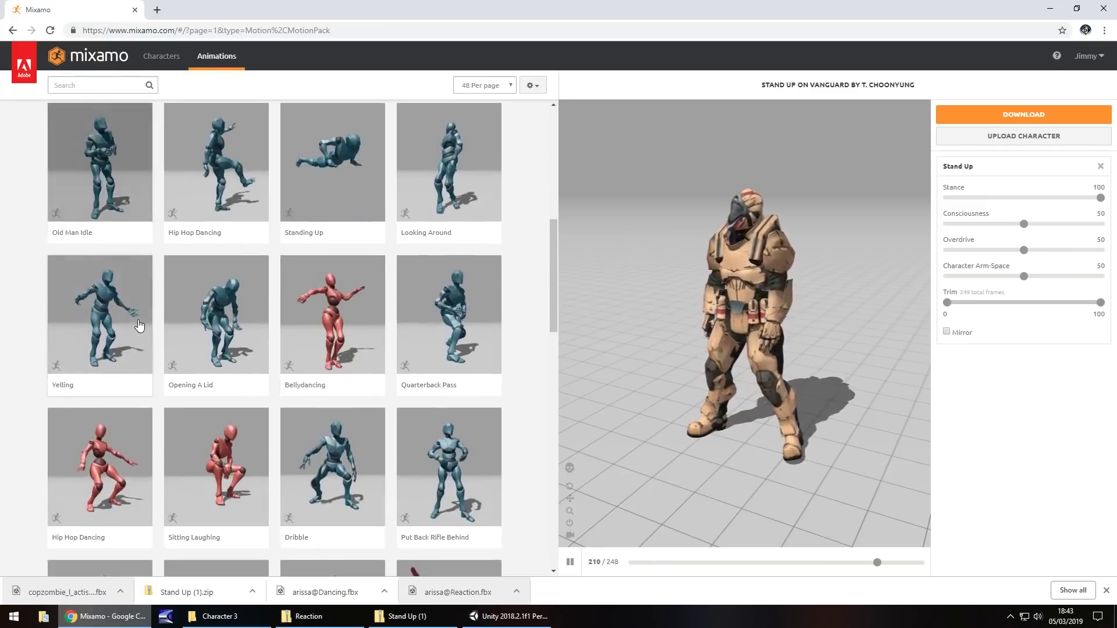
{"action": "scroll", "coordinate": [139, 325], "scroll_direction": "down", "scroll_amount": 7}
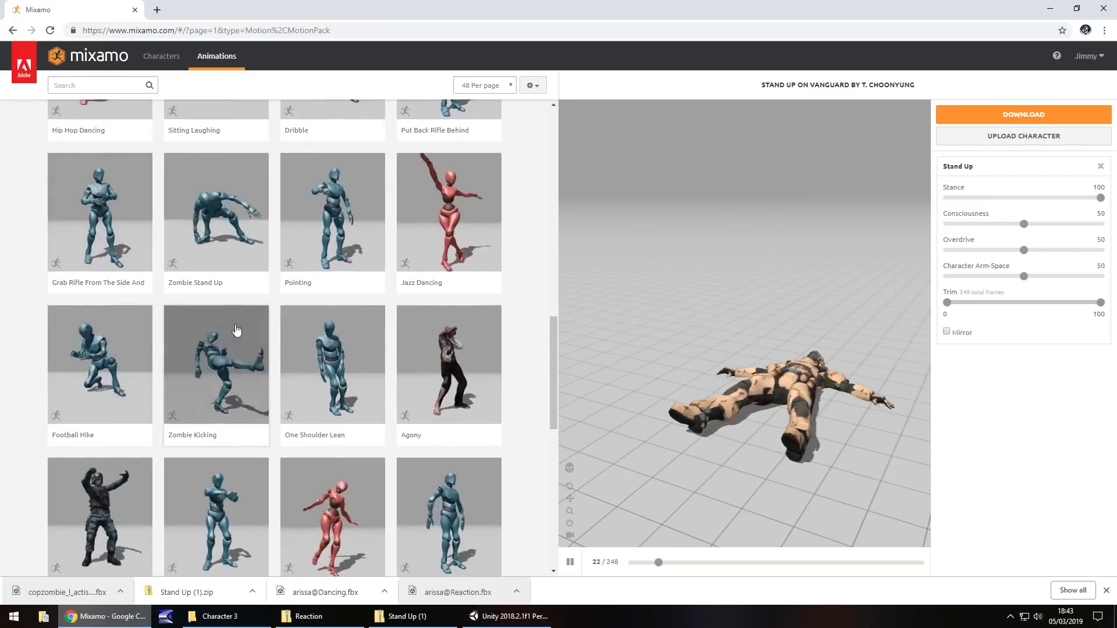
{"action": "scroll", "coordinate": [240, 333], "scroll_direction": "down", "scroll_amount": 5}
{"action": "scroll", "coordinate": [278, 304], "scroll_direction": "up", "scroll_amount": 20}
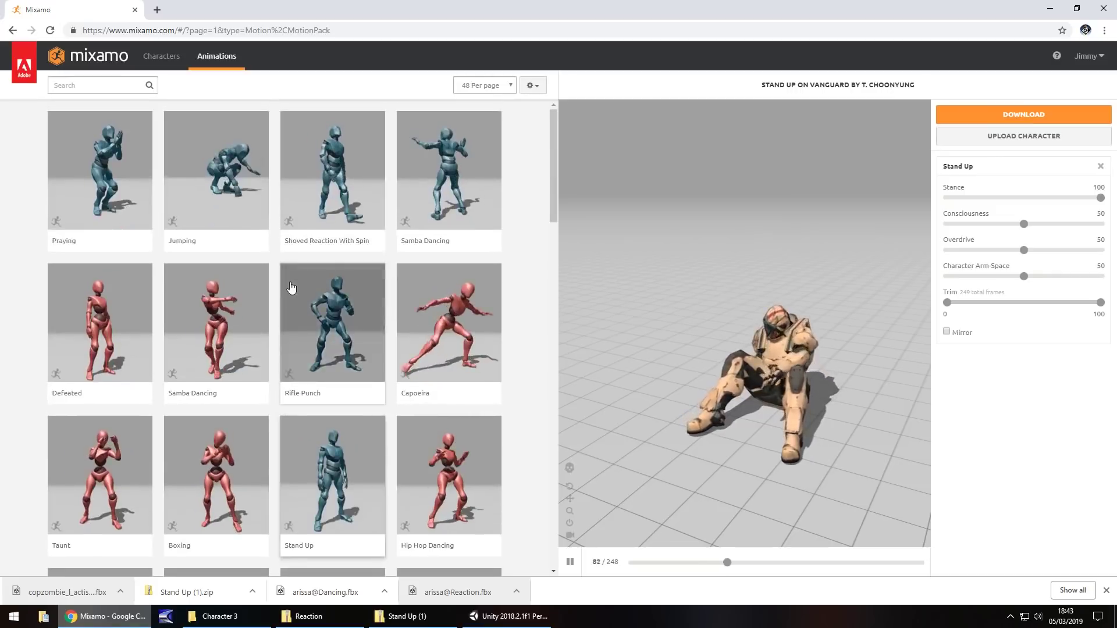
{"action": "left_click", "coordinate": [124, 87]}
{"action": "type", "text": "wall"}
{"action": "type", "text": "k"}
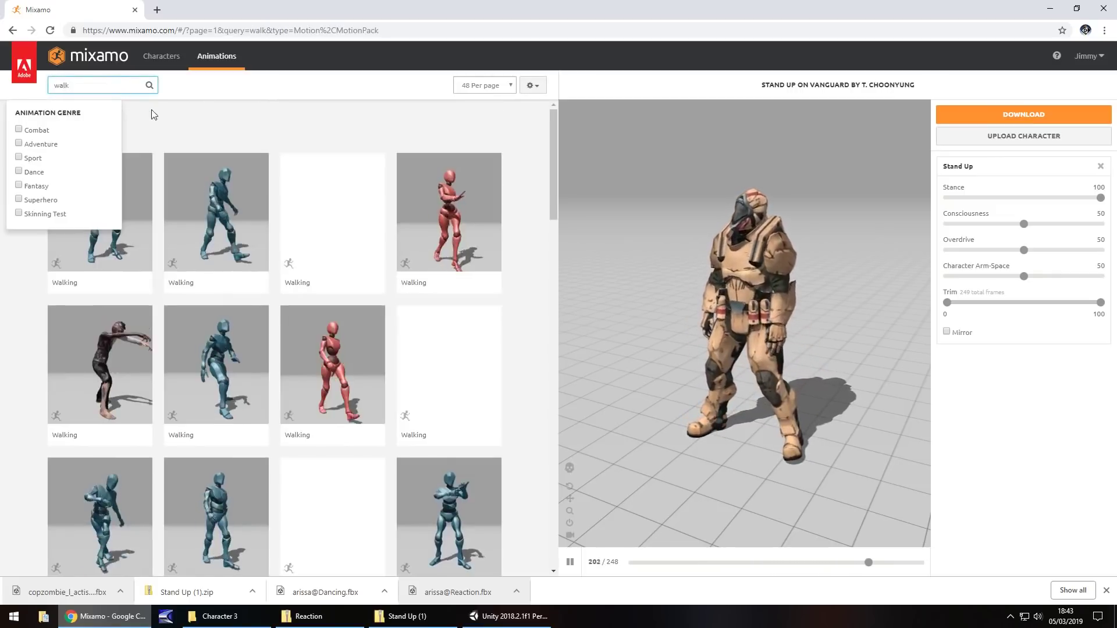
Preview the first Walking animation on Vanguard, apply the third Walking result instead, and enable In Place
{"action": "left_click", "coordinate": [111, 252]}
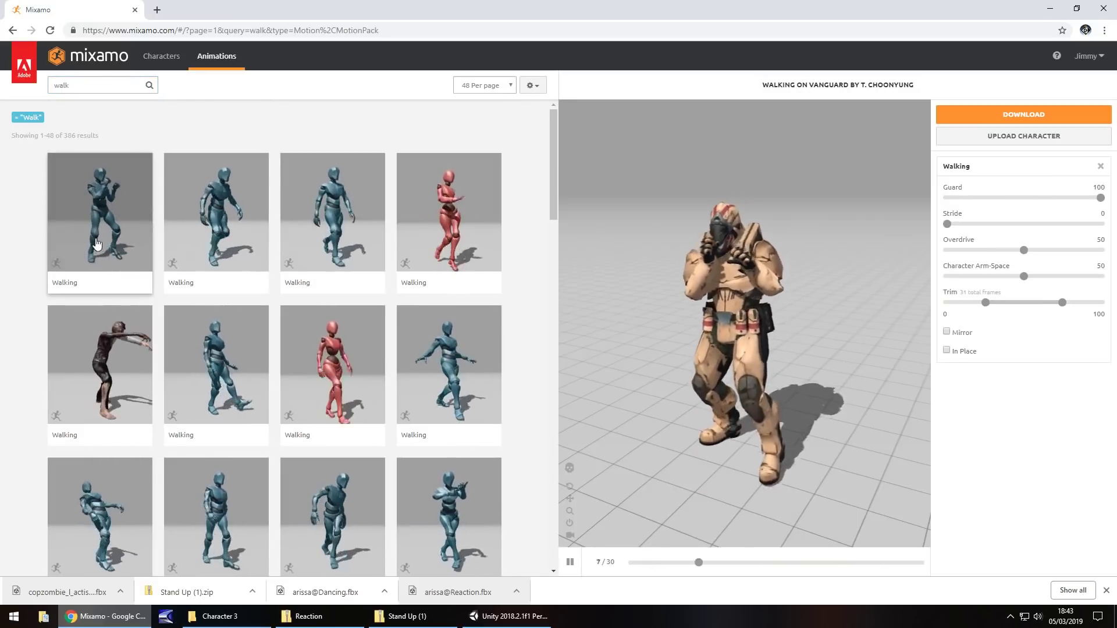
{"action": "left_click", "coordinate": [326, 224]}
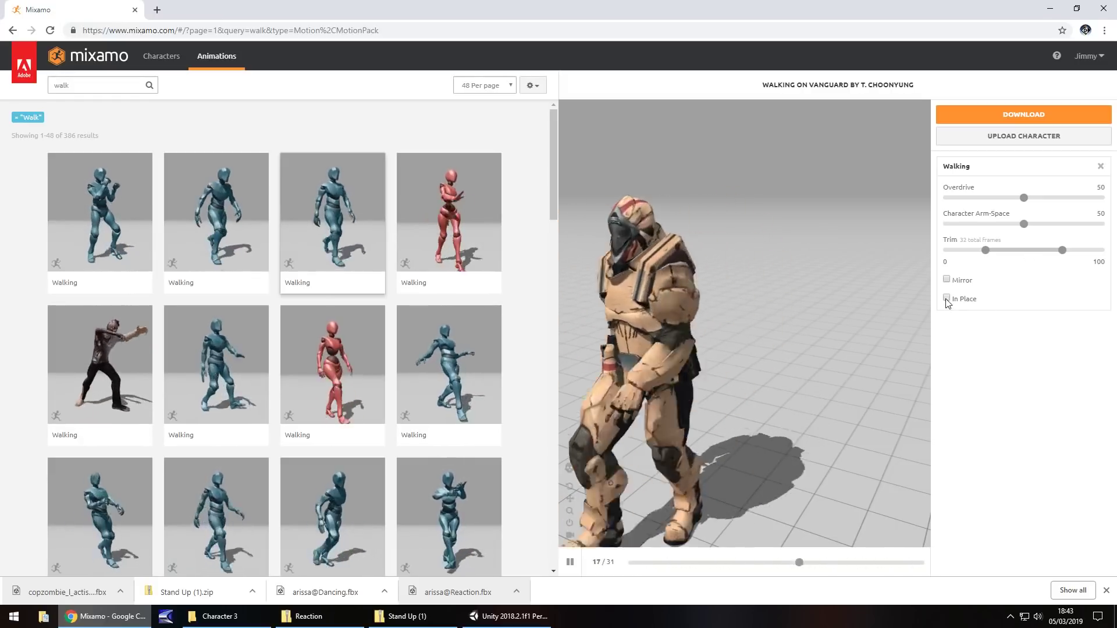
{"action": "left_click", "coordinate": [947, 299]}
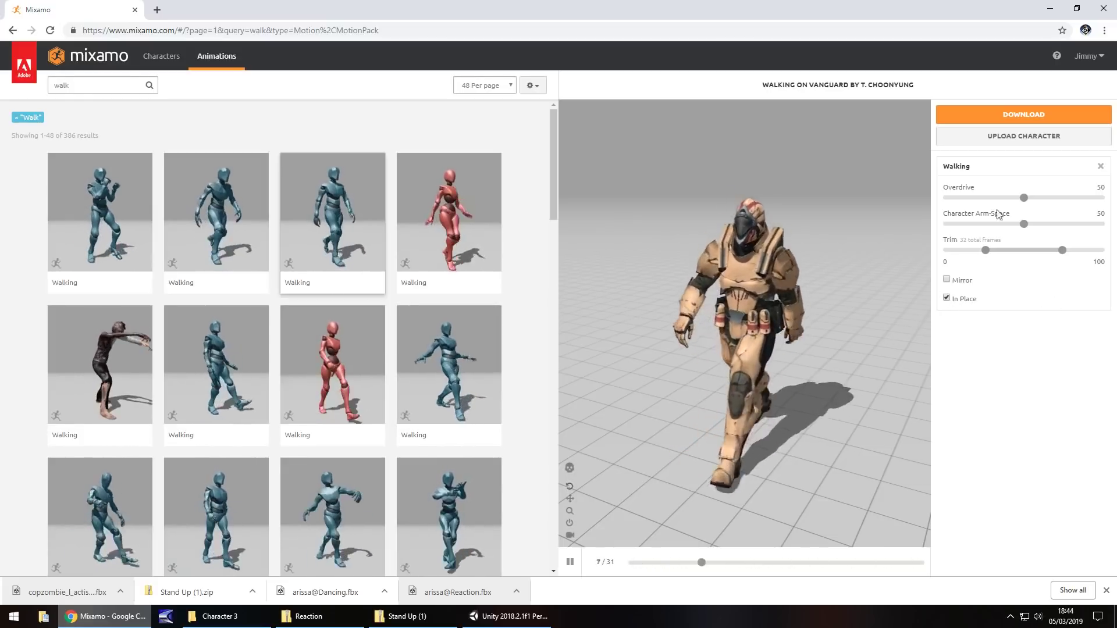
Download the Walking animation as Collada with skin and copy the zip's textures folder into the Character 3 folder in File Explorer
{"action": "left_click", "coordinate": [1023, 114]}
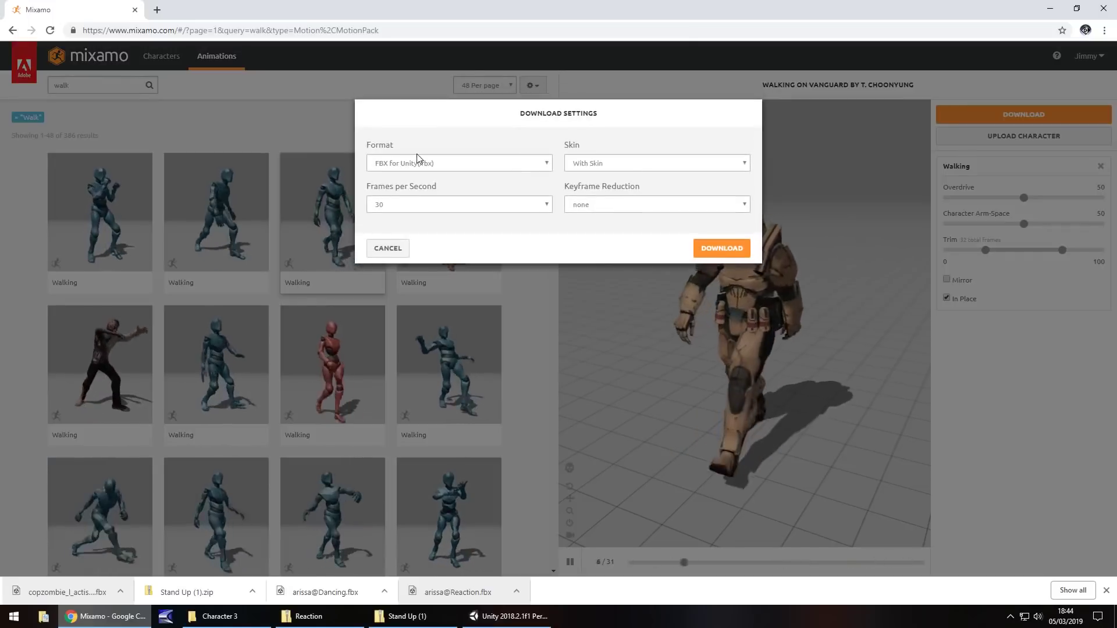
{"action": "left_click", "coordinate": [417, 163]}
{"action": "left_click", "coordinate": [411, 192]}
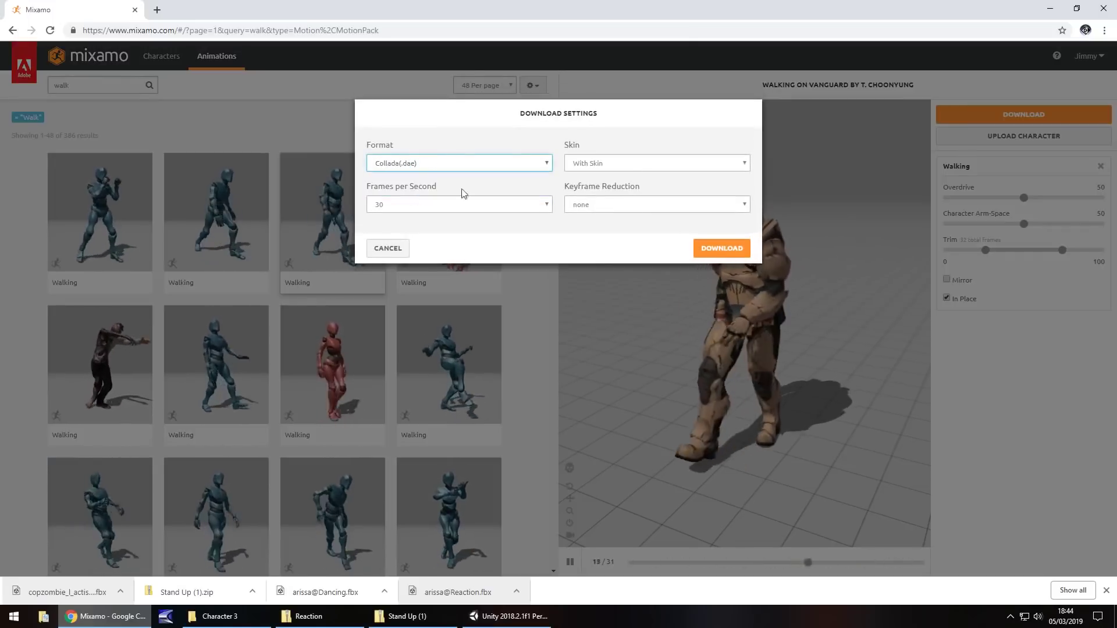
{"action": "left_click", "coordinate": [730, 254]}
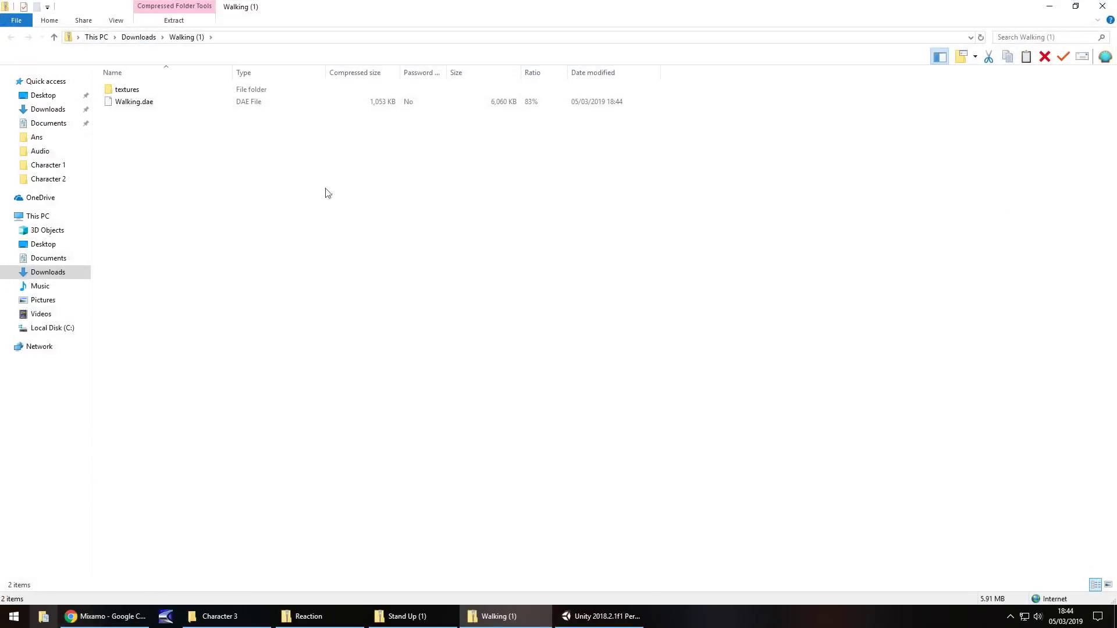
{"action": "left_click_drag", "start_coordinate": [225, 622], "coordinate": [229, 624]}
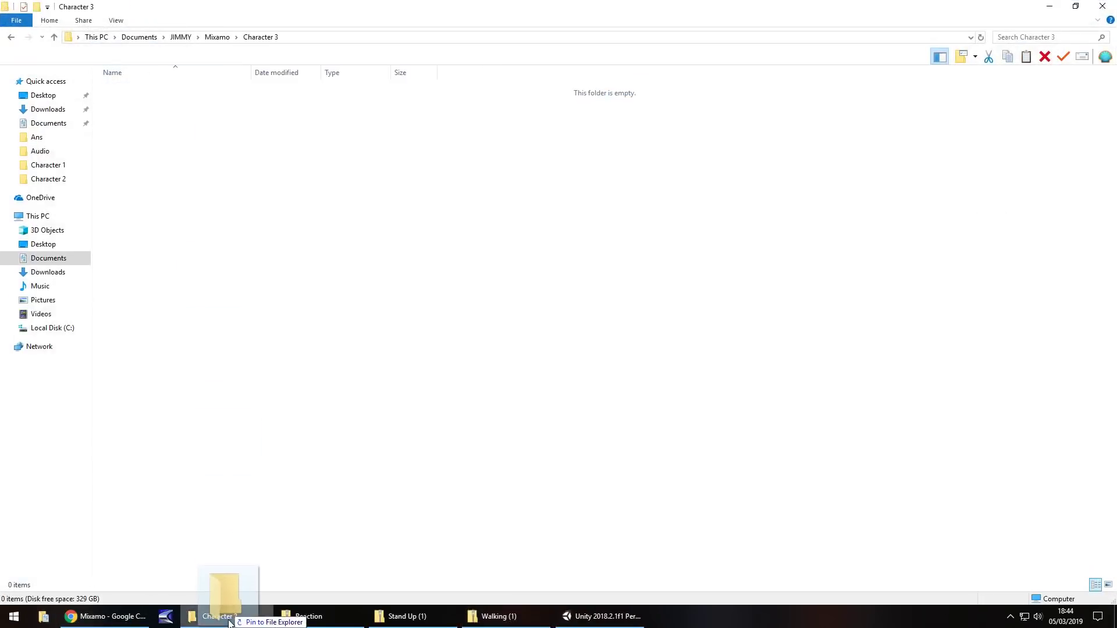
Return to Mixamo, download Walking as FBX for Unity with skin, and copy the vanguard FBX file into the Character 3 folder
{"action": "left_click", "coordinate": [108, 617]}
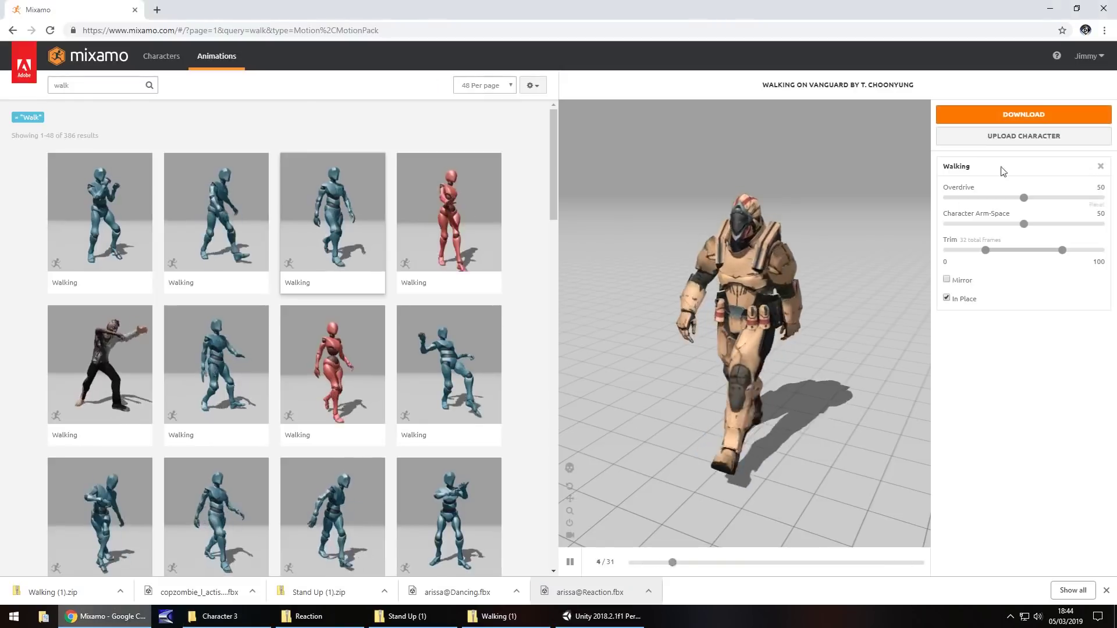
{"action": "left_click", "coordinate": [957, 114]}
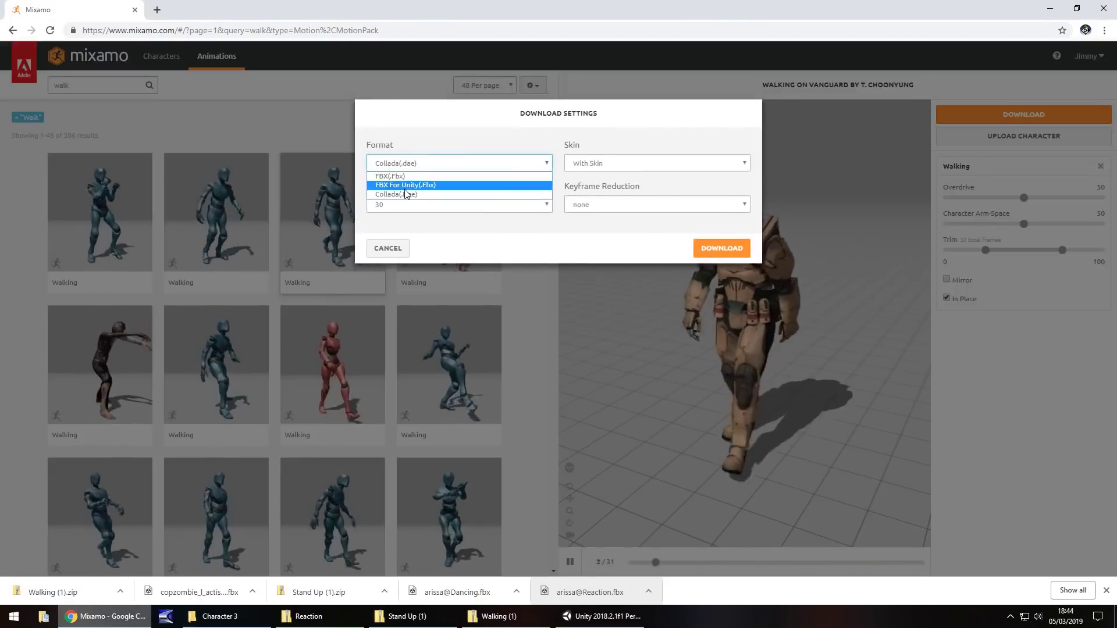
{"action": "left_click", "coordinate": [722, 248]}
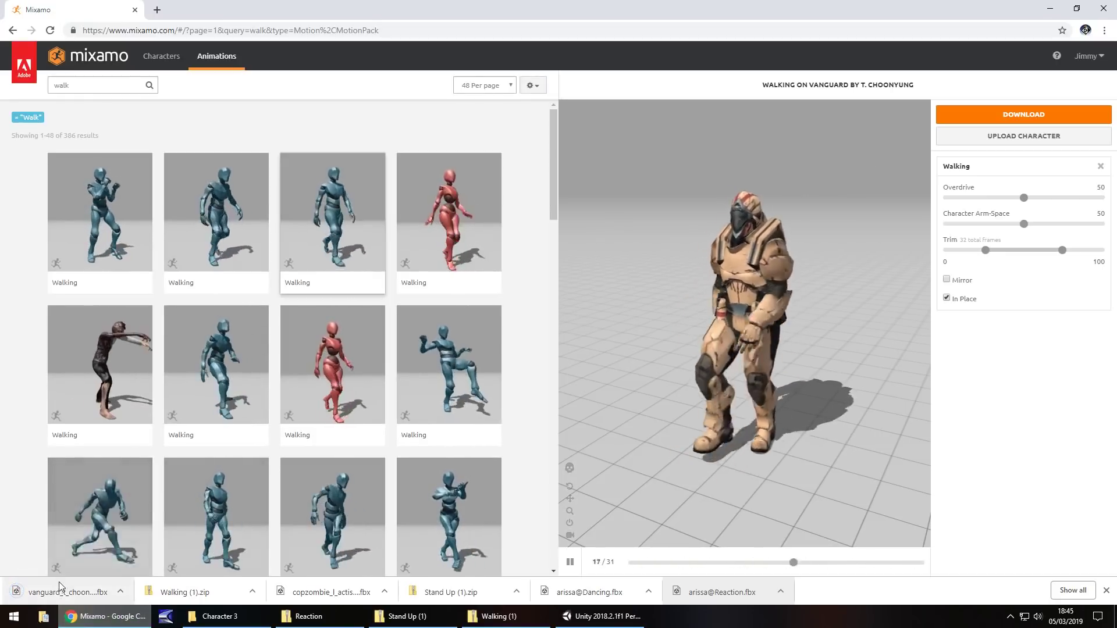
{"action": "left_click_drag", "start_coordinate": [64, 592], "coordinate": [273, 140]}
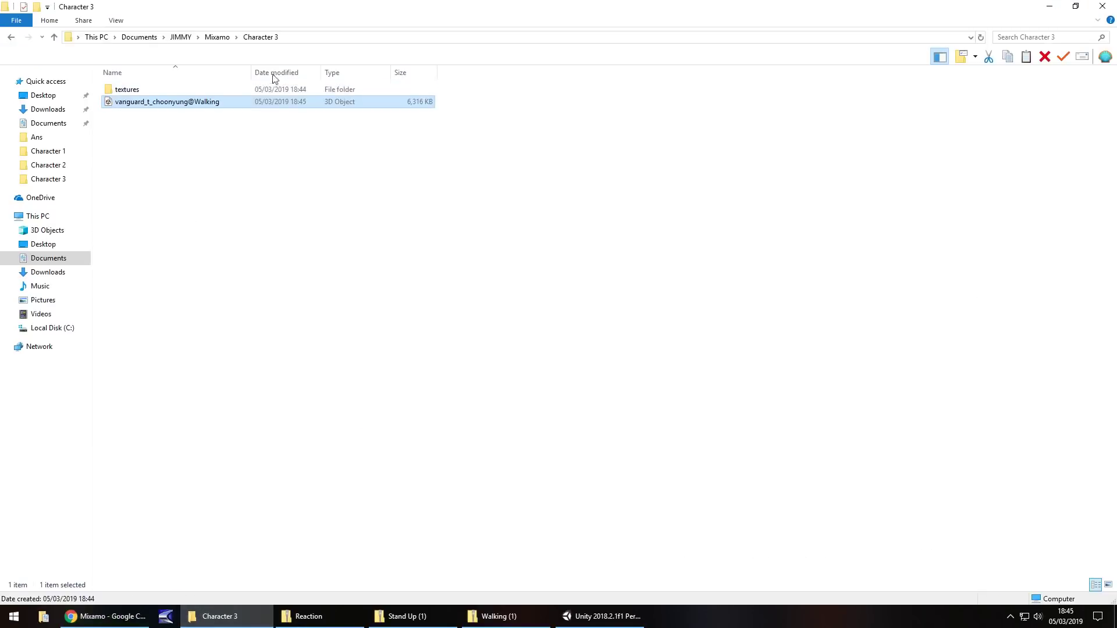
Import the Character 1, 2 and 3 folders from File Explorer into Unity's Mixamo assets folder and fix their normal map textures
{"action": "left_click", "coordinate": [217, 36]}
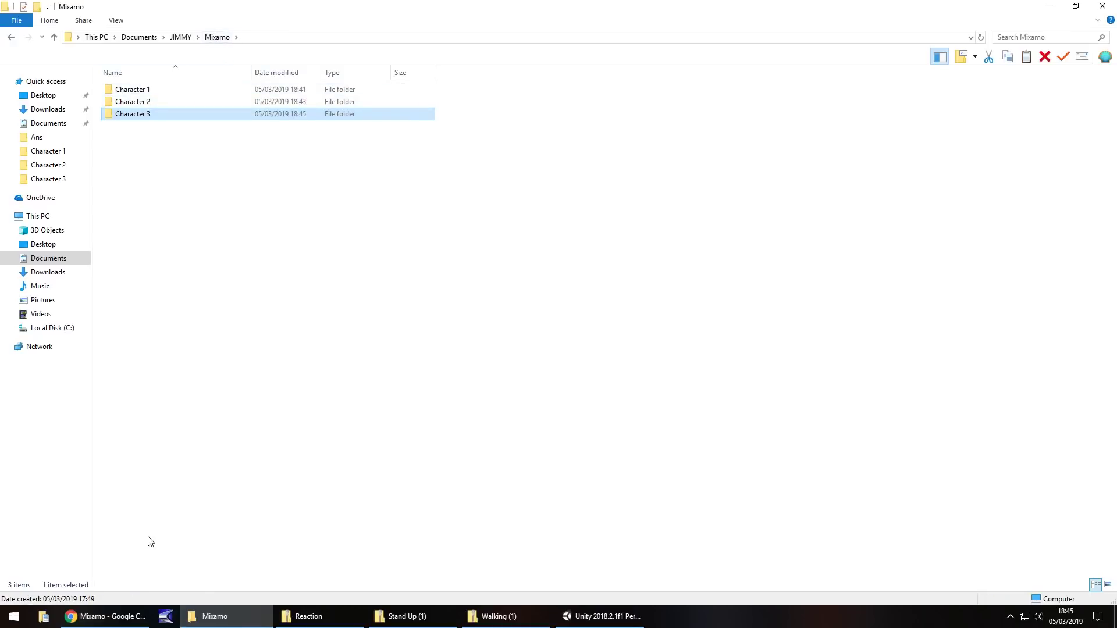
{"action": "left_click", "coordinate": [604, 617]}
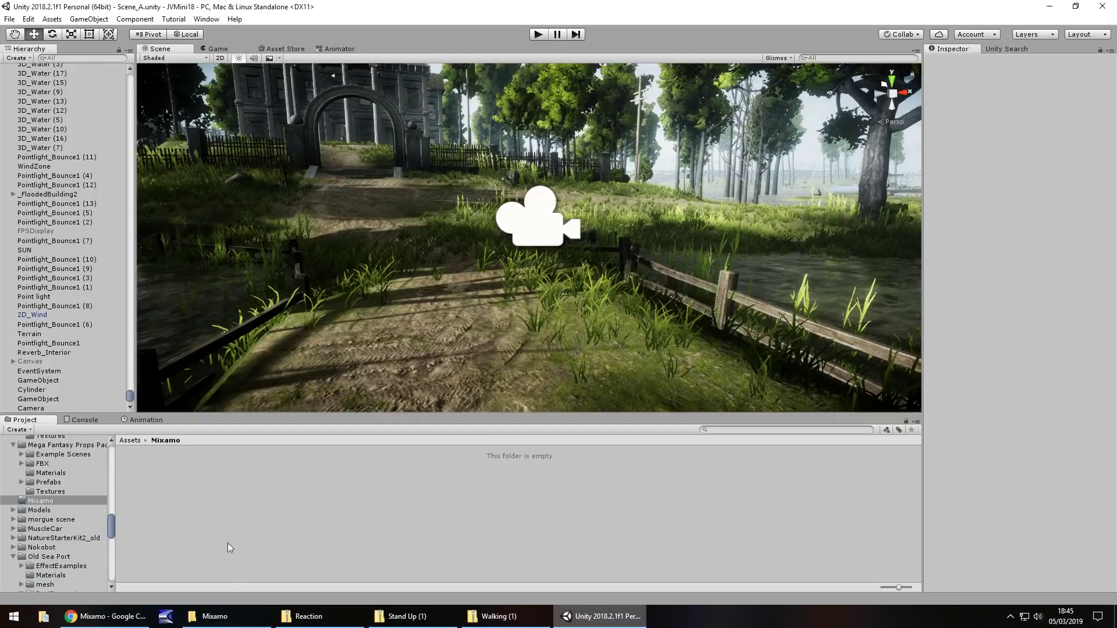
{"action": "left_click", "coordinate": [215, 617]}
{"action": "left_click_drag", "start_coordinate": [262, 229], "coordinate": [167, 476]}
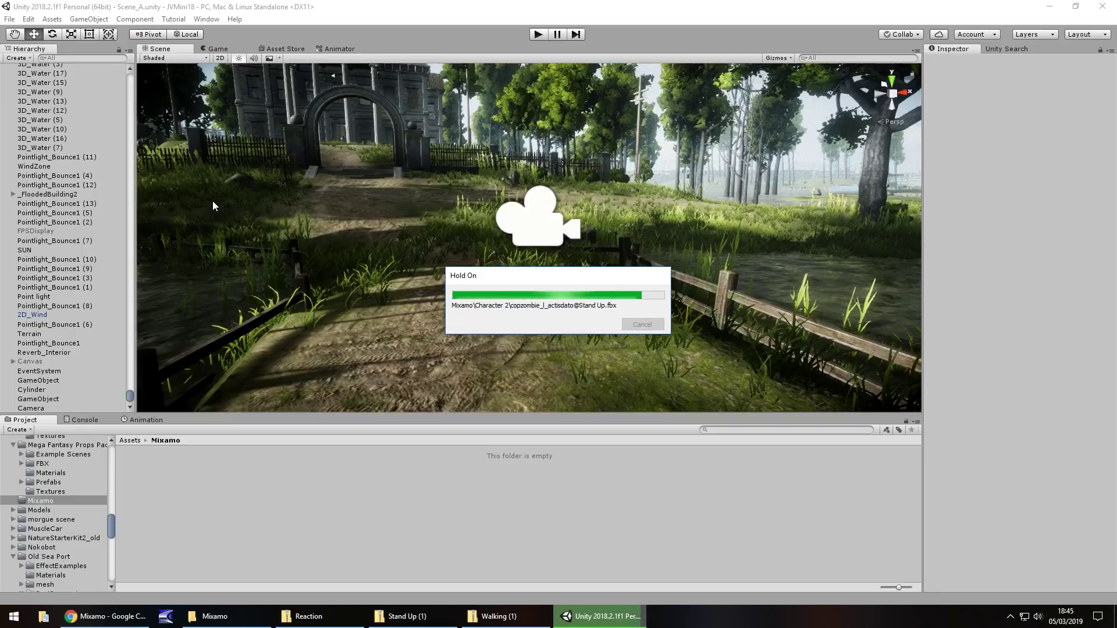
{"action": "left_click", "coordinate": [152, 182]}
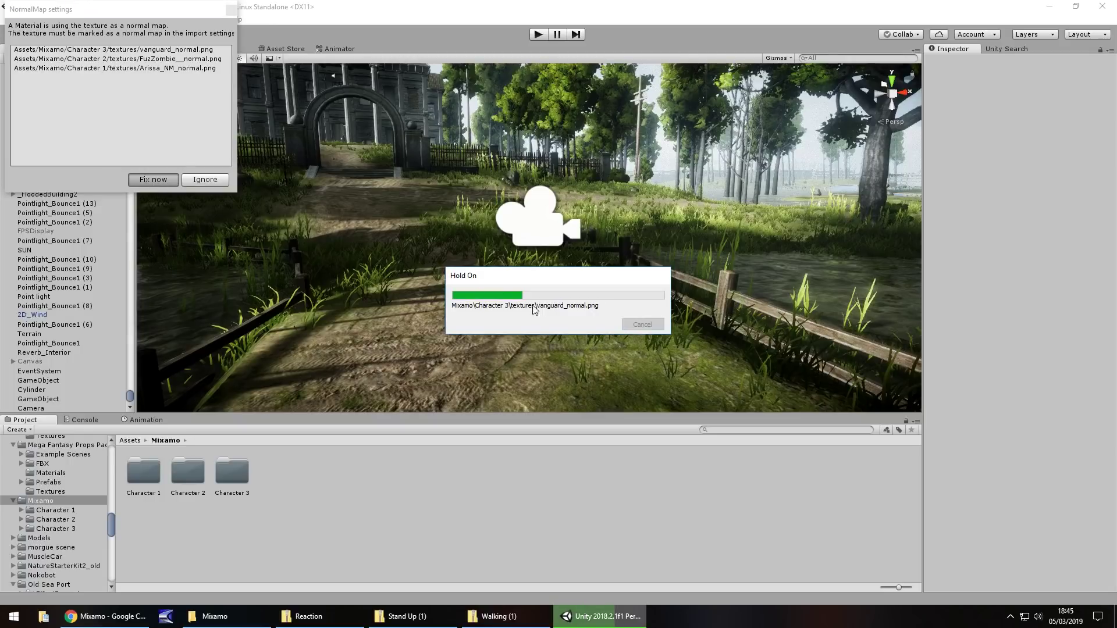
Place the arissa@Reaction model from Character 1 on the scene's path, with Y rotation 180 and scale 1.5 on all axes
{"action": "double_click", "coordinate": [153, 475]}
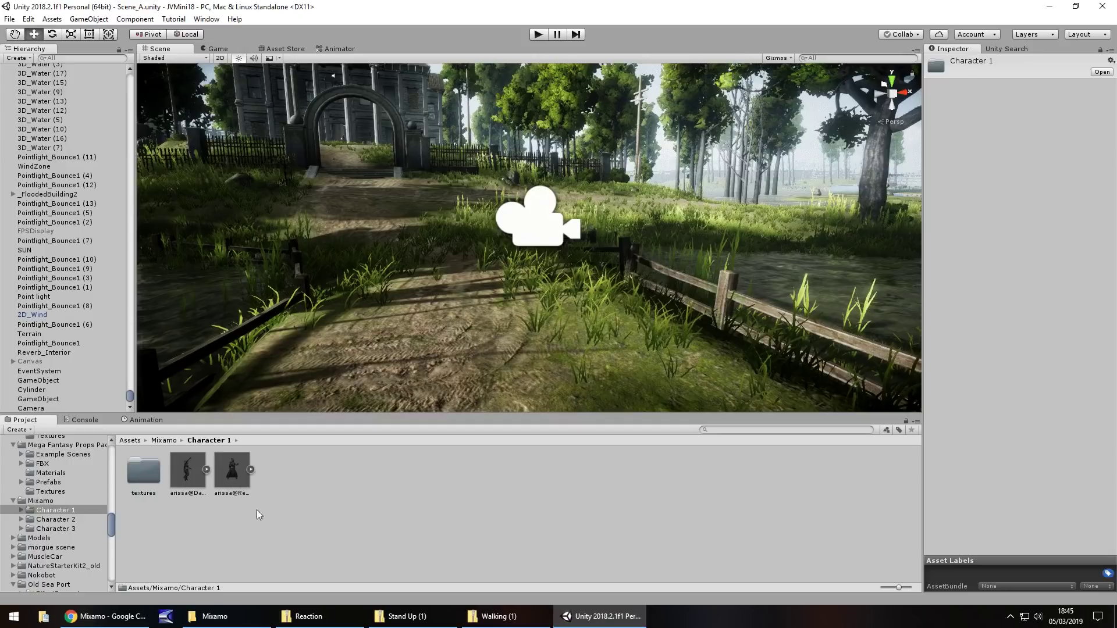
{"action": "left_click_drag", "start_coordinate": [235, 476], "coordinate": [486, 335]}
{"action": "left_click", "coordinate": [1062, 119]}
{"action": "type", "text": "180"}
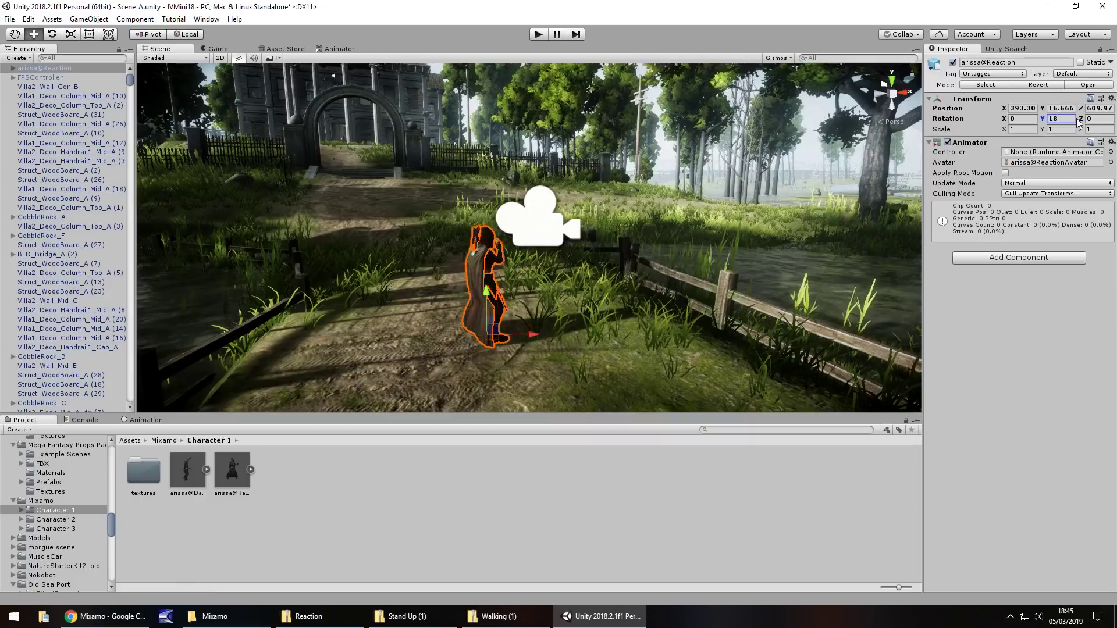
{"action": "left_click", "coordinate": [1022, 129]}
{"action": "type", "text": "1.5"}
{"action": "left_click", "coordinate": [1060, 128]}
{"action": "type", "text": "1.5"}
{"action": "left_click", "coordinate": [1090, 128]}
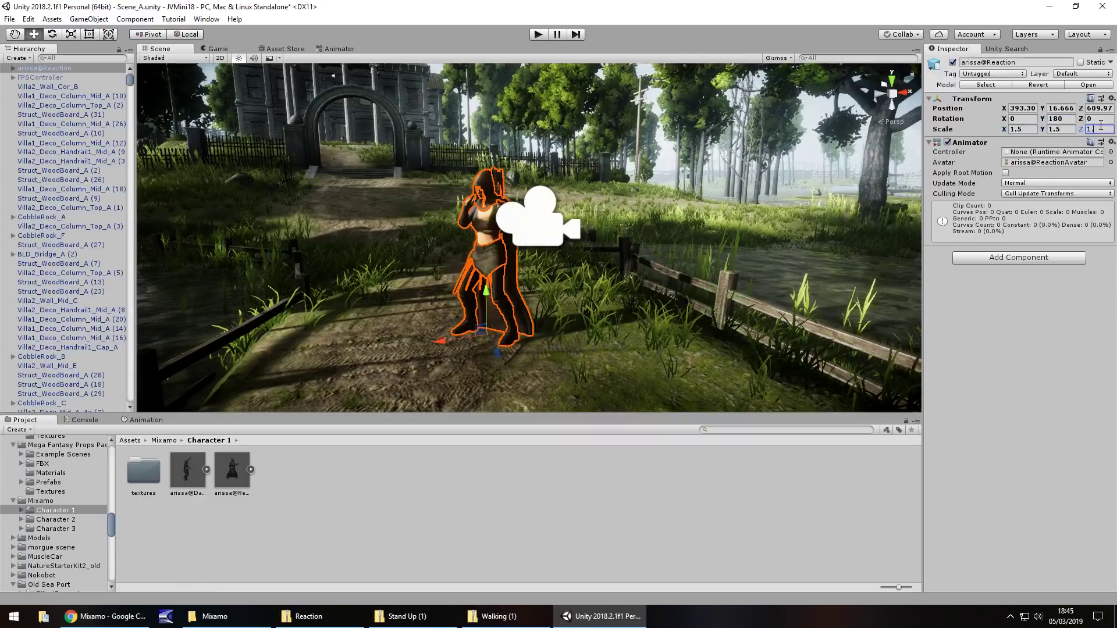
{"action": "type", "text": "1.5"}
Place the copzombie Stand Up model from Character 2 beside Arissa, with Y rotation 180 and scale 1.5 on all axes
{"action": "left_click", "coordinate": [61, 520]}
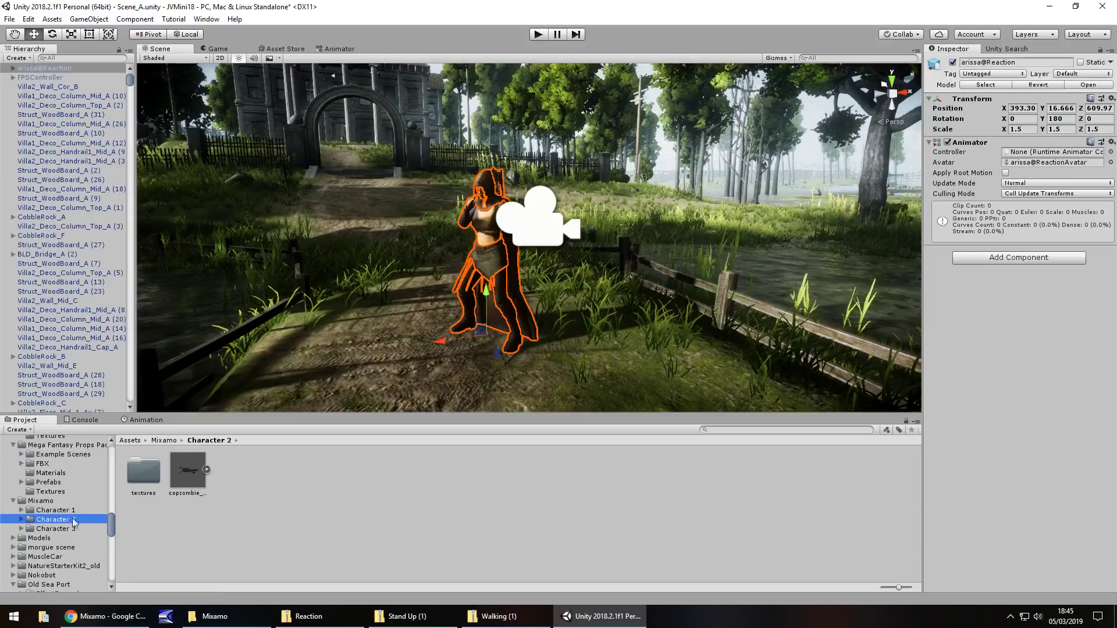
{"action": "left_click_drag", "start_coordinate": [189, 470], "coordinate": [573, 329]}
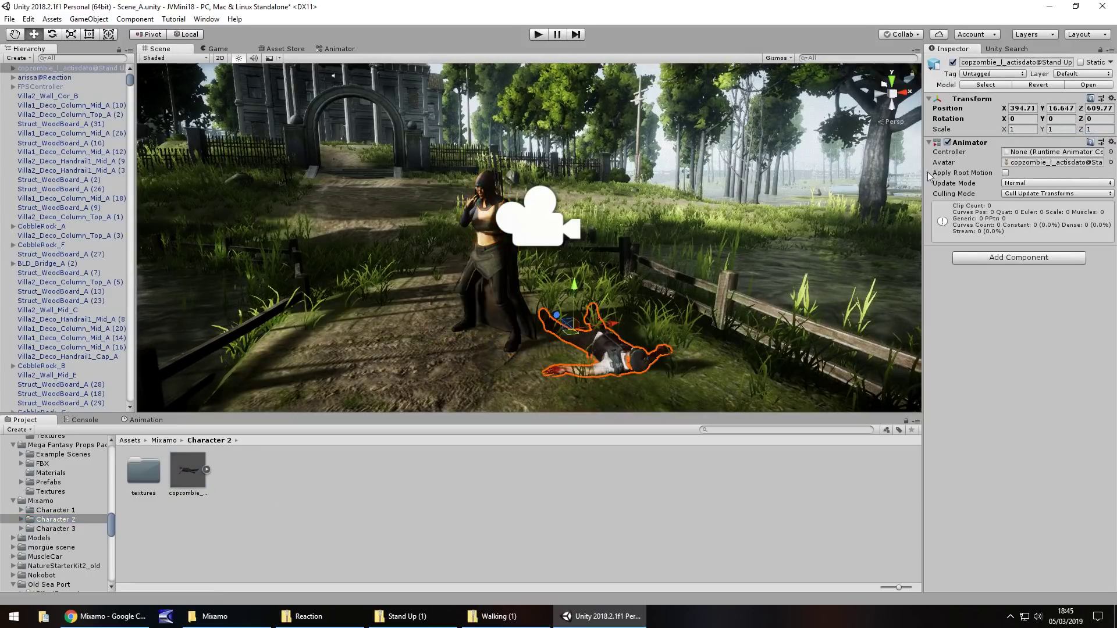
{"action": "left_click", "coordinate": [1065, 119]}
{"action": "type", "text": "180"}
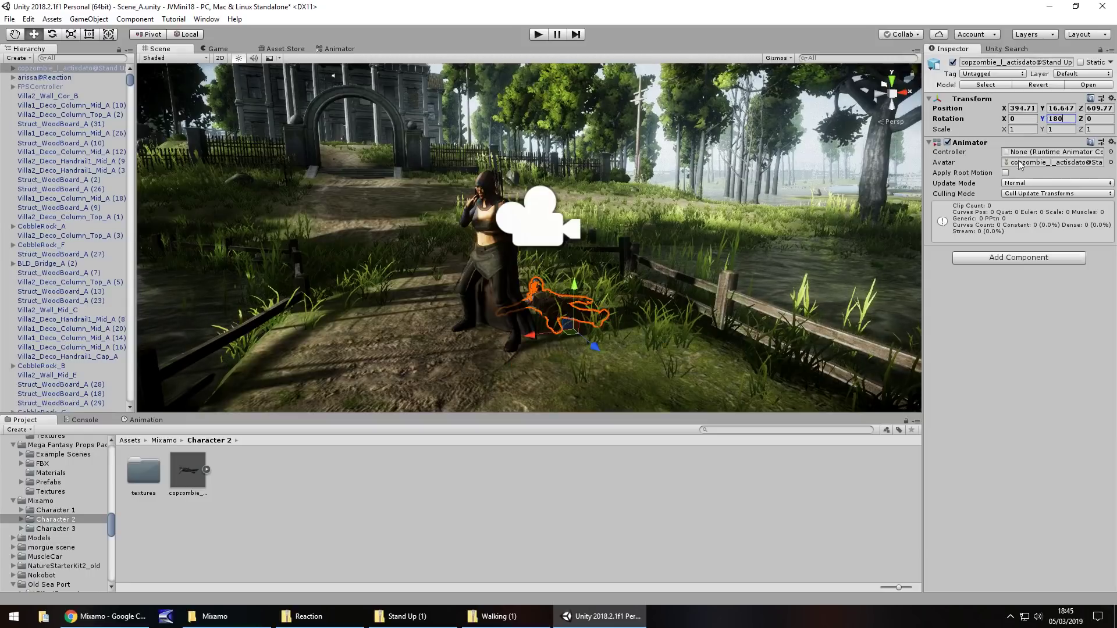
{"action": "left_click", "coordinate": [1028, 126]}
{"action": "type", "text": ".5"}
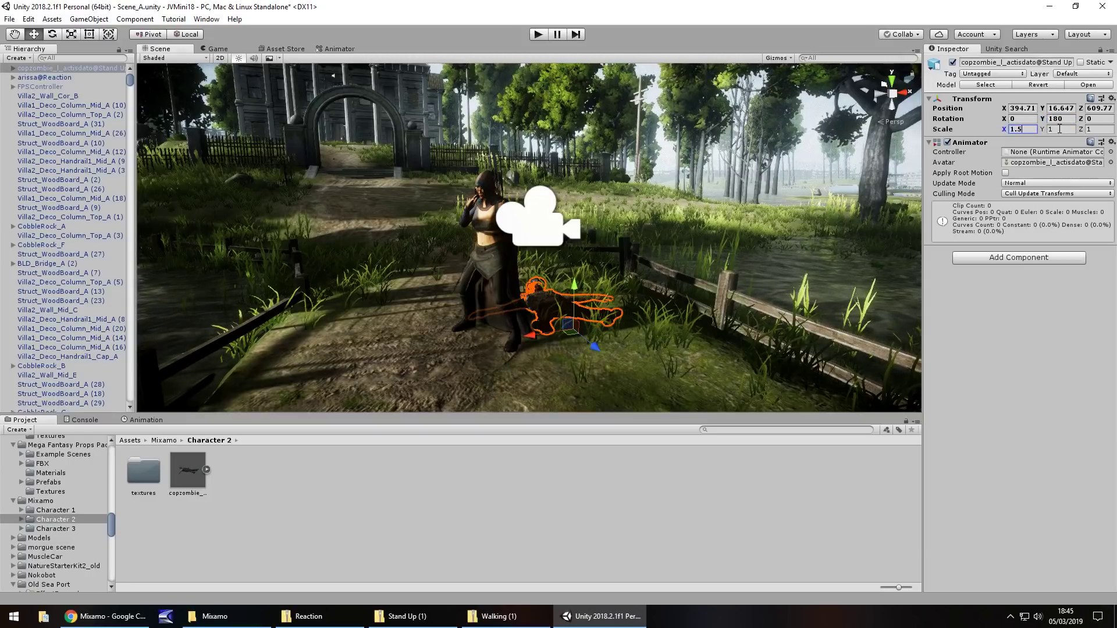
{"action": "left_click", "coordinate": [1060, 129]}
{"action": "type", "text": "1.5"}
{"action": "key", "text": "Tab"}
{"action": "type", "text": "1.5"}
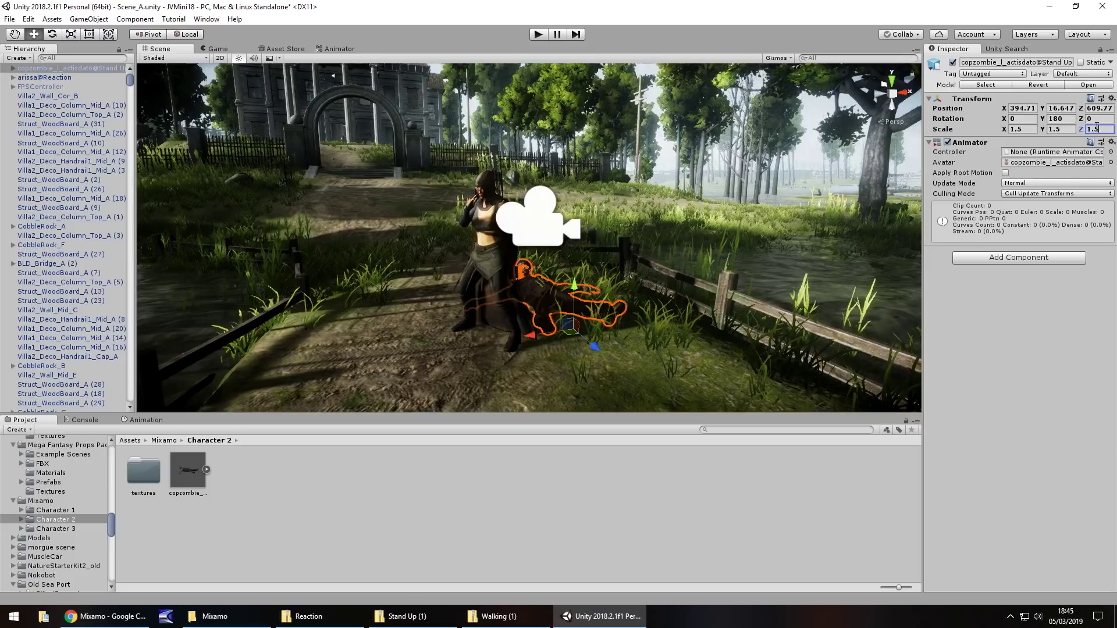
Place the vanguard Walking model from Character 3 on Arissa's other side, with Y rotation 180 and scale 1.5 on all axes
{"action": "left_click", "coordinate": [72, 530]}
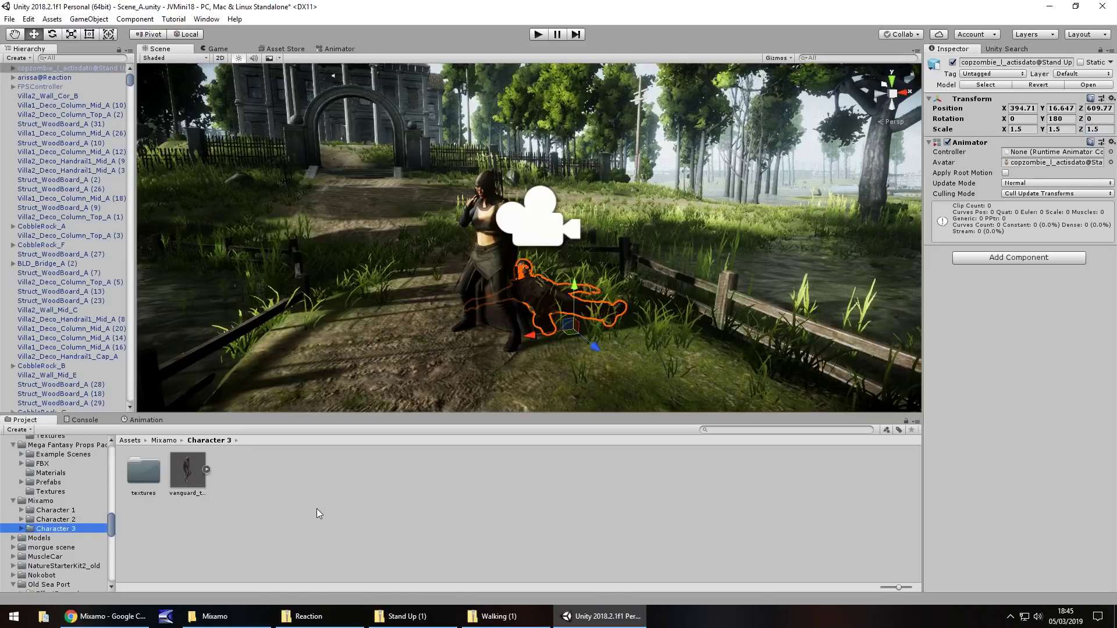
{"action": "left_click_drag", "start_coordinate": [185, 470], "coordinate": [398, 335]}
{"action": "left_click", "coordinate": [1061, 119]}
{"action": "type", "text": "180"}
{"action": "left_click", "coordinate": [1028, 130]}
{"action": "type", "text": "1.5"}
{"action": "key", "text": "Tab"}
{"action": "type", "text": "1.5"}
{"action": "key", "text": "Tab"}
{"action": "type", "text": "1.5"}
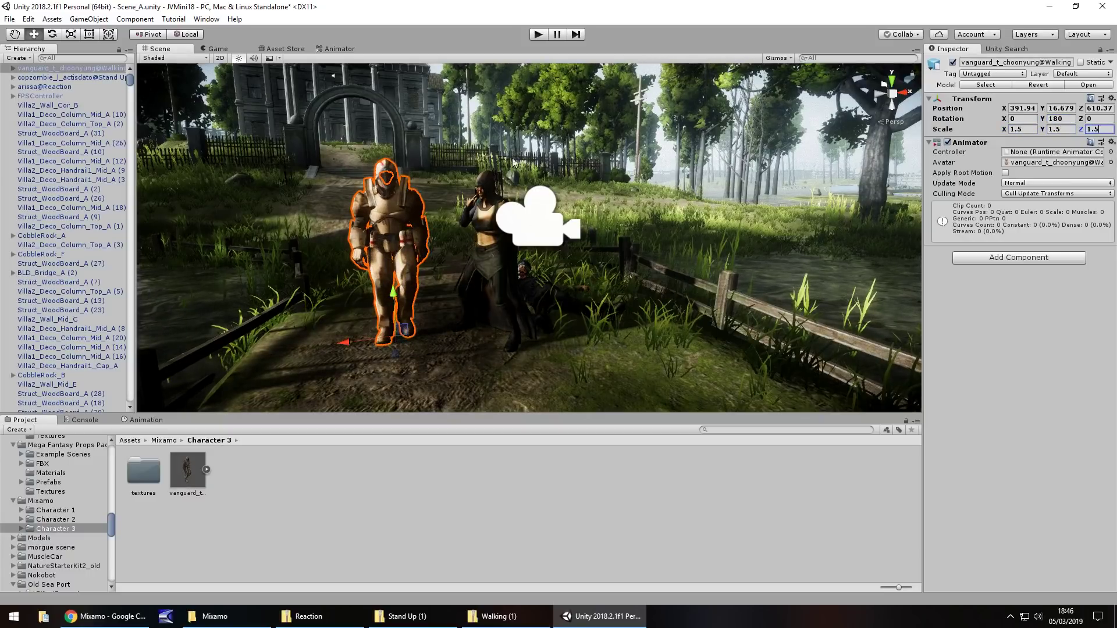
Run the scene to check the three placed characters in the game view, and stop it
{"action": "left_click", "coordinate": [536, 40]}
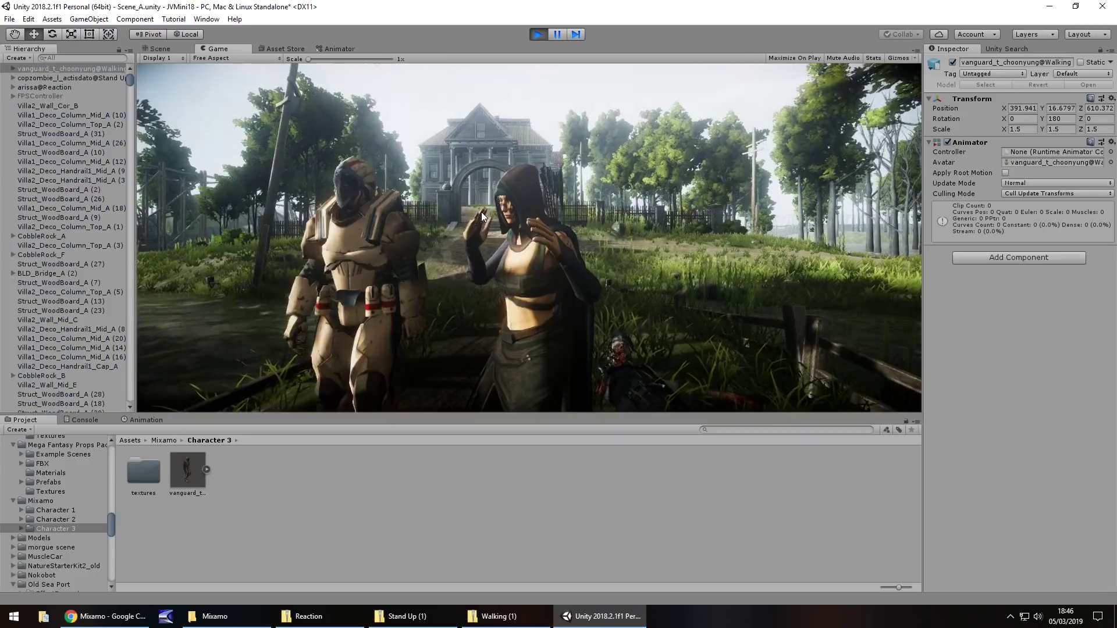
{"action": "left_click", "coordinate": [537, 35]}
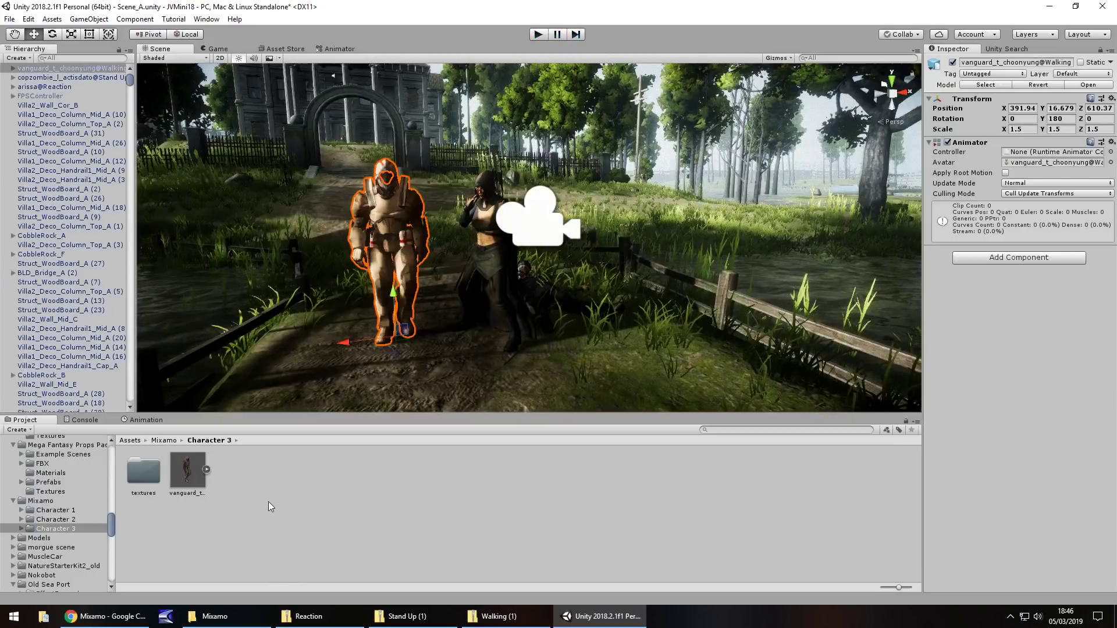
Duplicate the Reaction clip out of the arissa@Reaction model in Character 1 and enable Loop Time on the copy
{"action": "left_click", "coordinate": [53, 511]}
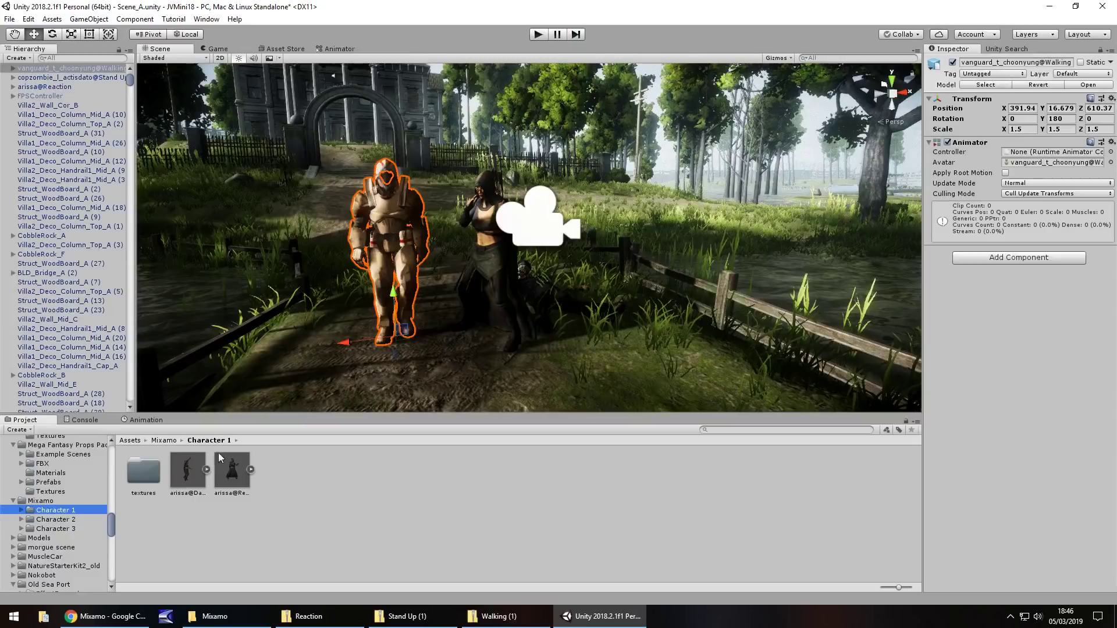
{"action": "left_click", "coordinate": [207, 469]}
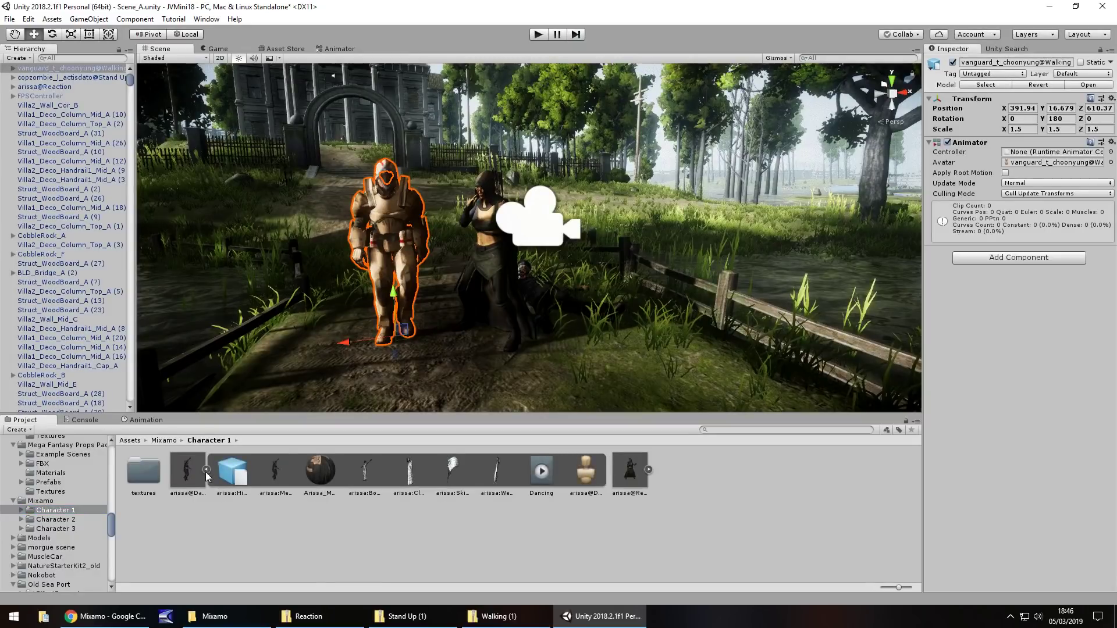
{"action": "left_click", "coordinate": [541, 471]}
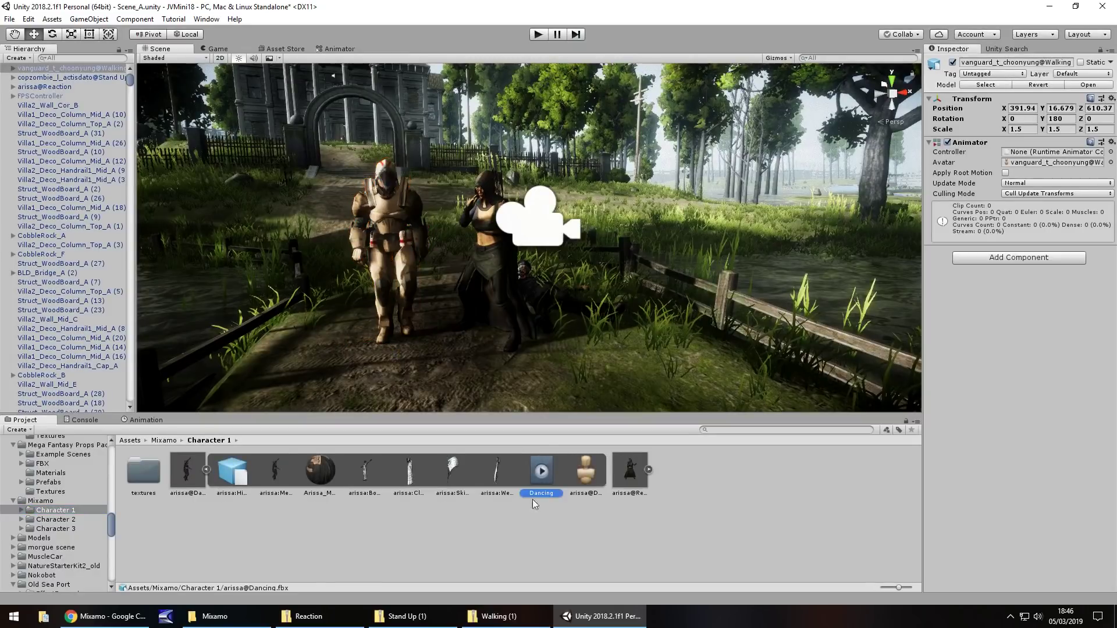
{"action": "left_click", "coordinate": [206, 469]}
{"action": "left_click", "coordinate": [250, 470]}
{"action": "left_click", "coordinate": [584, 474]}
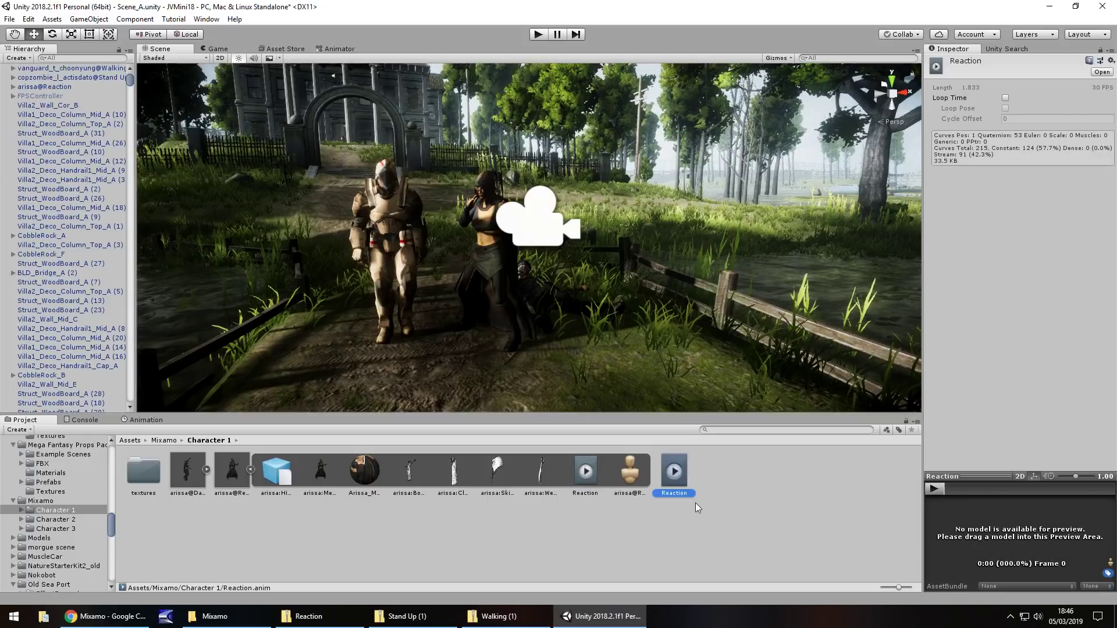
{"action": "left_click", "coordinate": [1006, 99]}
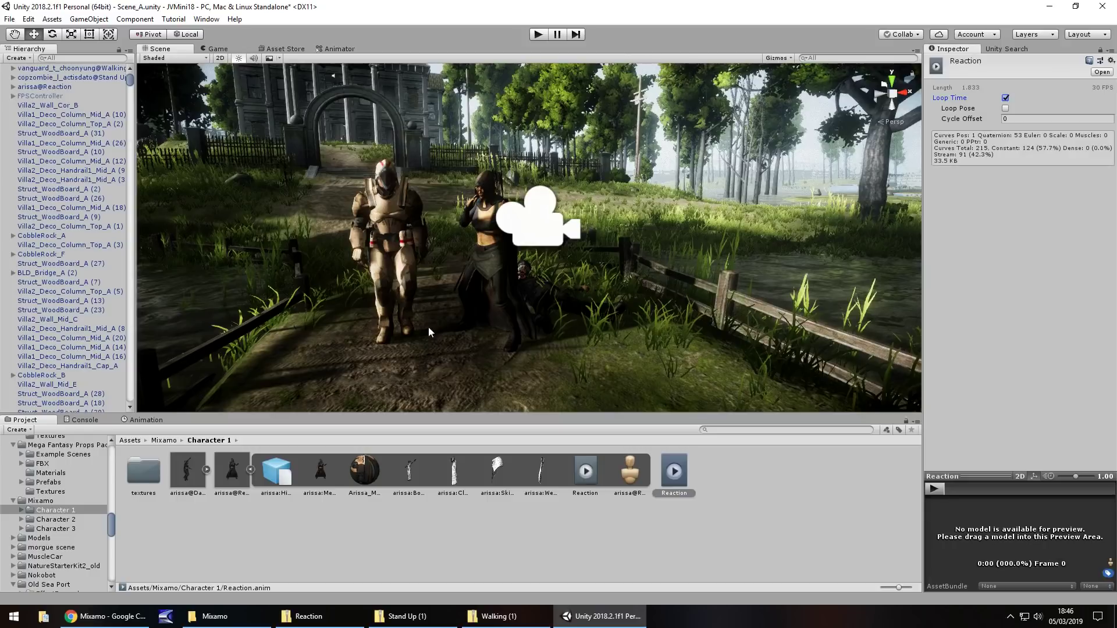
Assign the duplicated Reaction clip to the arissa@Reaction object in the hierarchy
{"action": "left_click", "coordinate": [46, 87]}
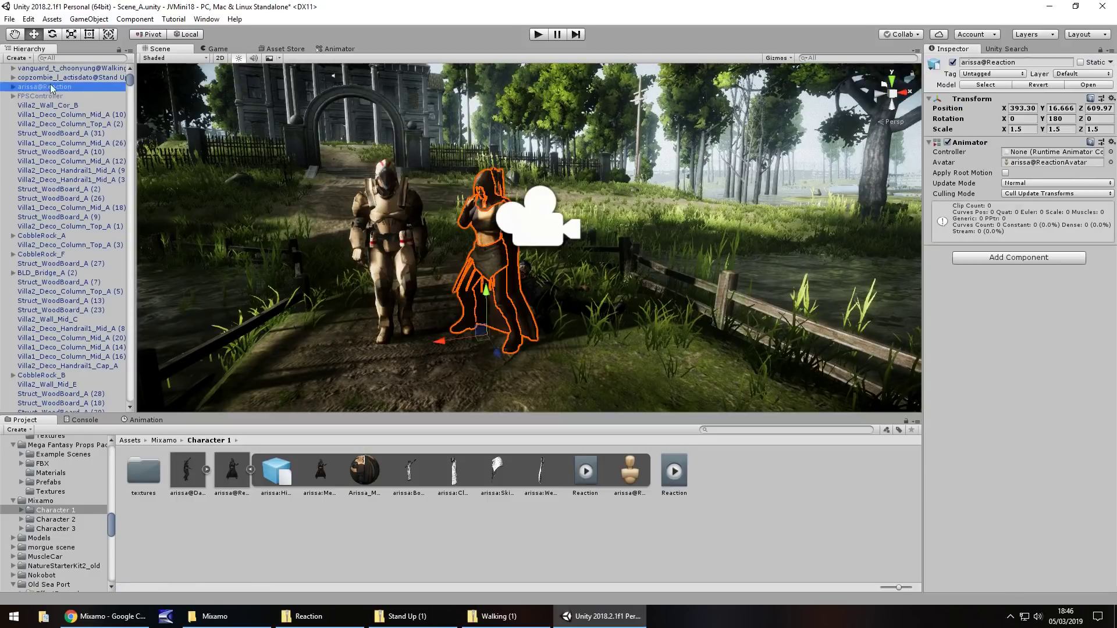
{"action": "left_click", "coordinate": [336, 49]}
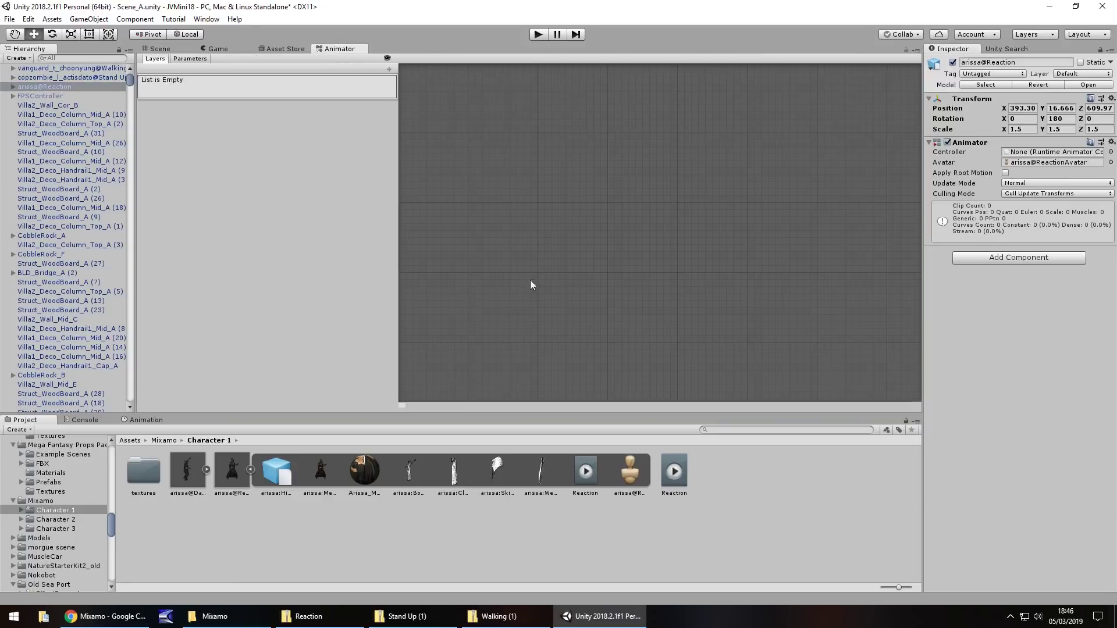
{"action": "left_click_drag", "start_coordinate": [676, 479], "coordinate": [47, 90]}
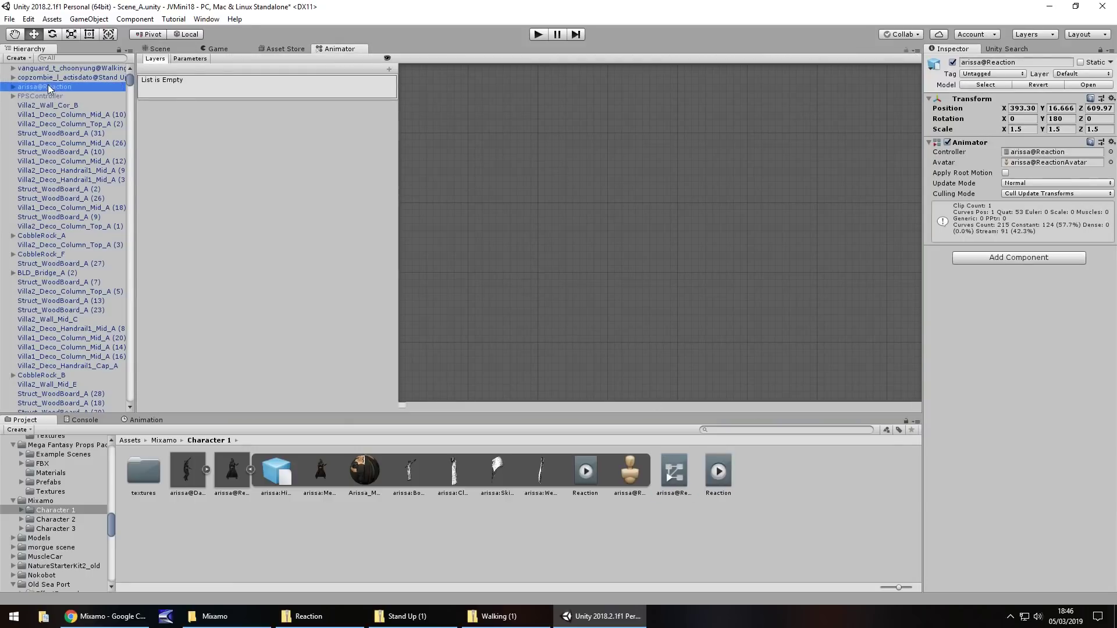
Display arissa@Reaction's Animator graph and move the Reaction state clear of the Any State node
{"action": "left_click", "coordinate": [165, 50]}
{"action": "right_click", "coordinate": [331, 50]}
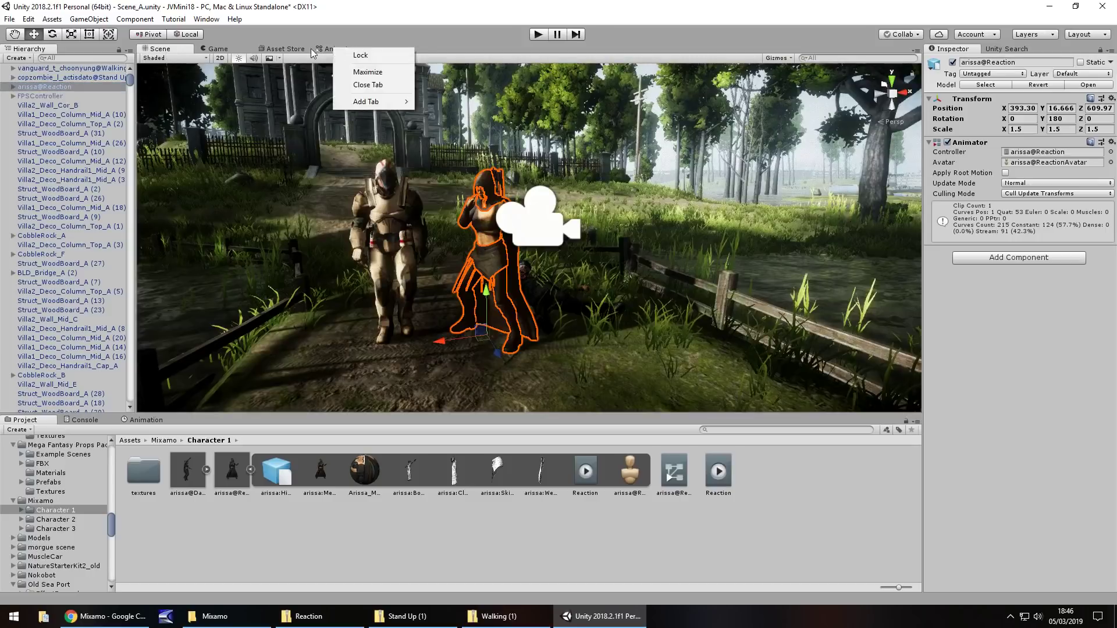
{"action": "left_click", "coordinate": [332, 49]}
{"action": "right_click", "coordinate": [338, 53]}
{"action": "left_click", "coordinate": [538, 197]}
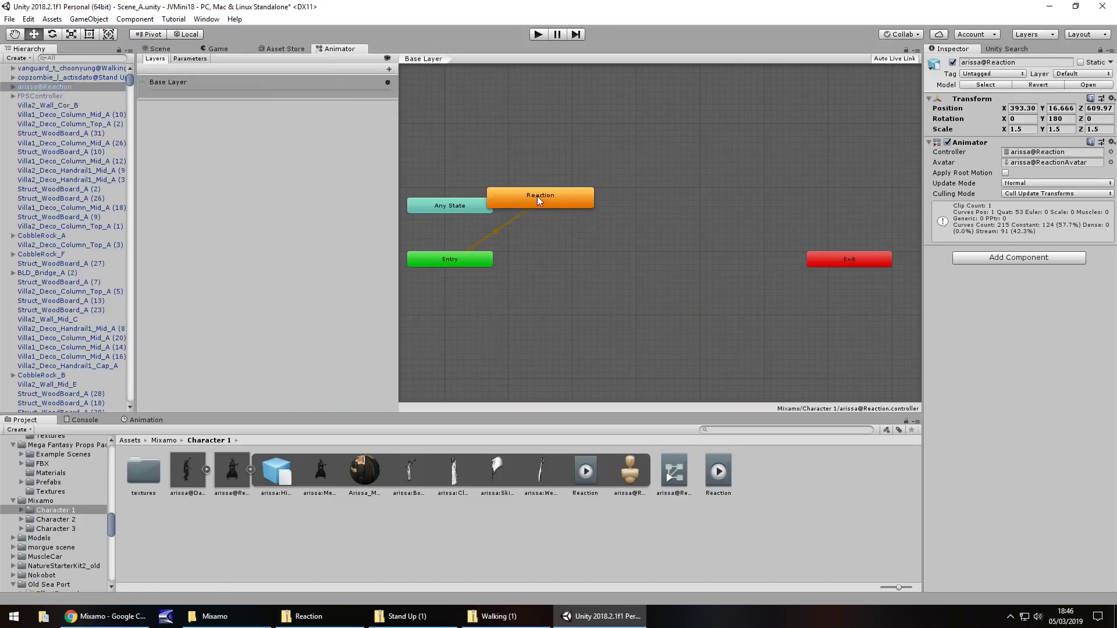
{"action": "left_click_drag", "start_coordinate": [536, 197], "coordinate": [604, 212]}
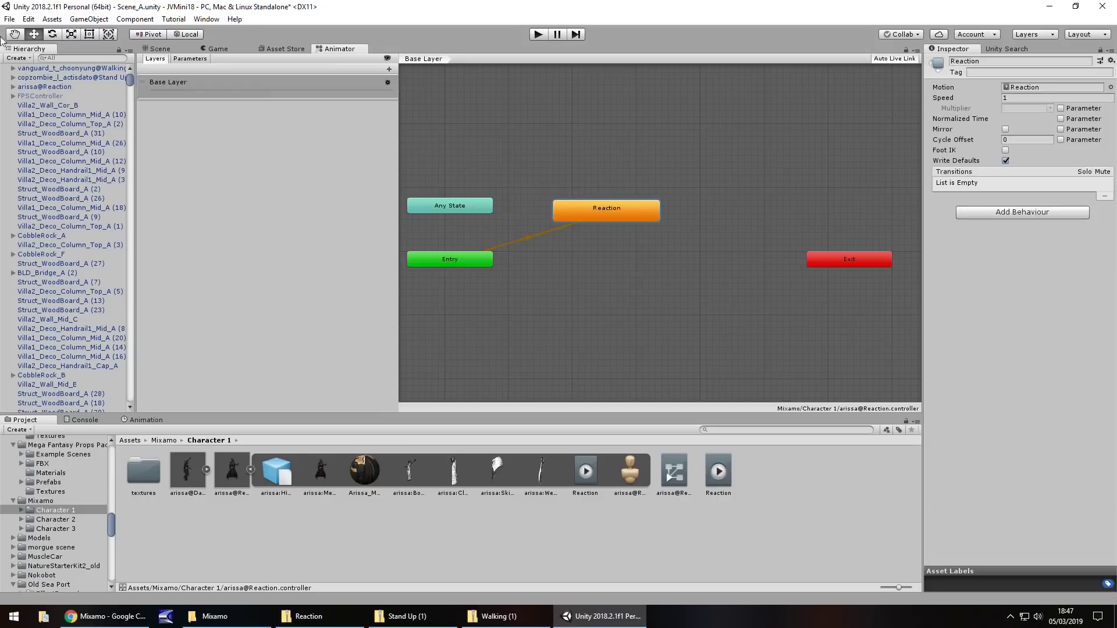
Run the scene to check Arissa's Reaction animation, and stop playback
{"action": "left_click", "coordinate": [166, 50]}
{"action": "left_click", "coordinate": [541, 35]}
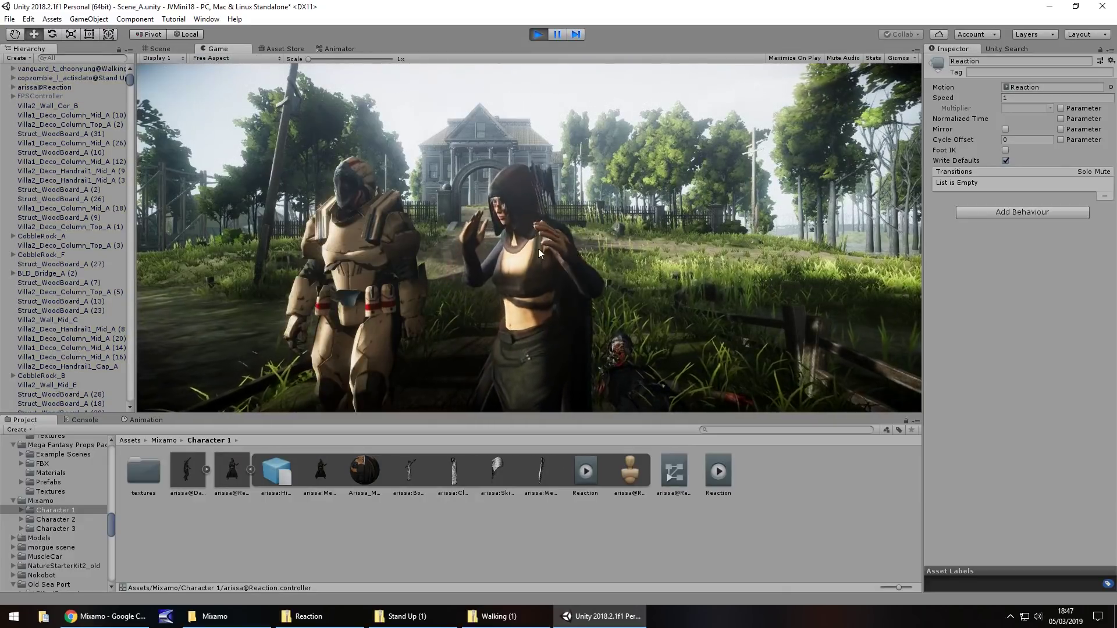
{"action": "left_click", "coordinate": [538, 34]}
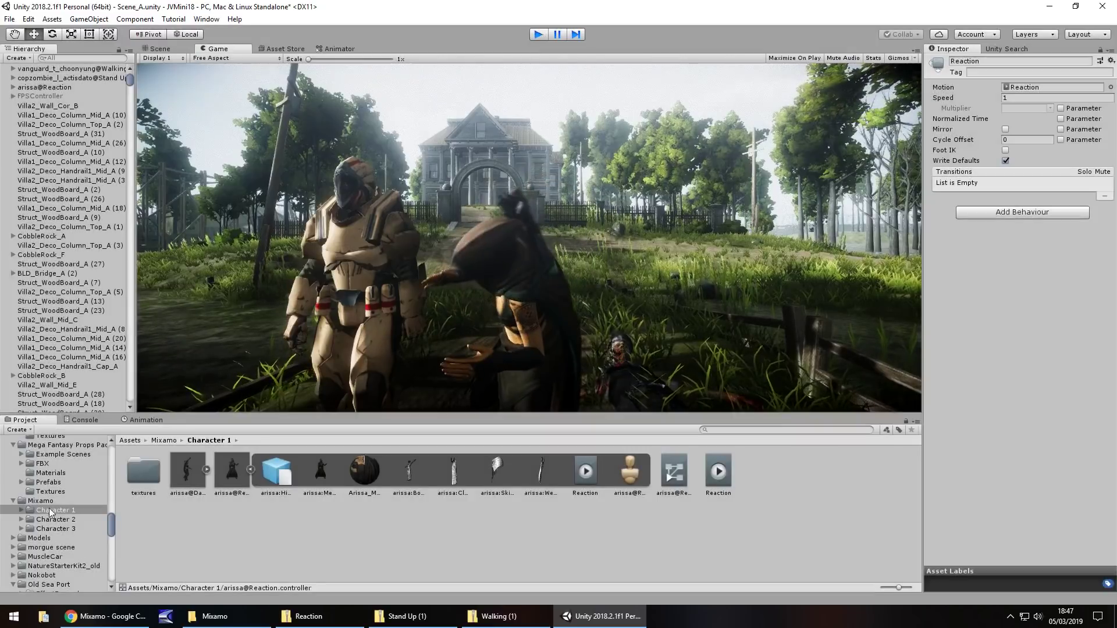
Duplicate the Stand Up clip in Character 2 with Loop Time enabled and assign the copy to the copzombie object
{"action": "left_click", "coordinate": [67, 518]}
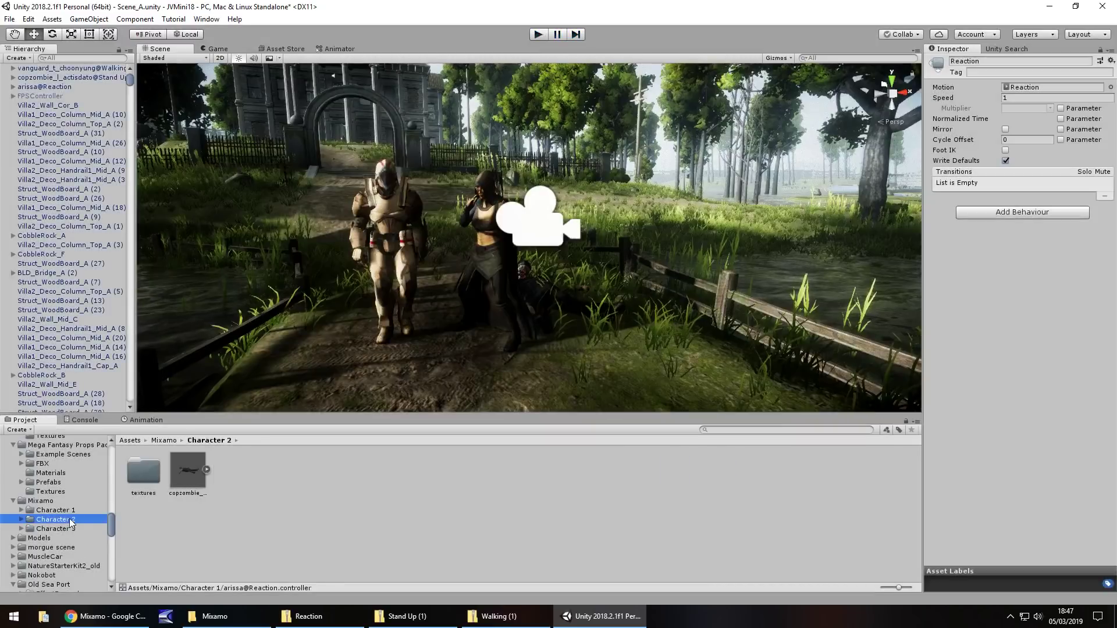
{"action": "left_click", "coordinate": [207, 469]}
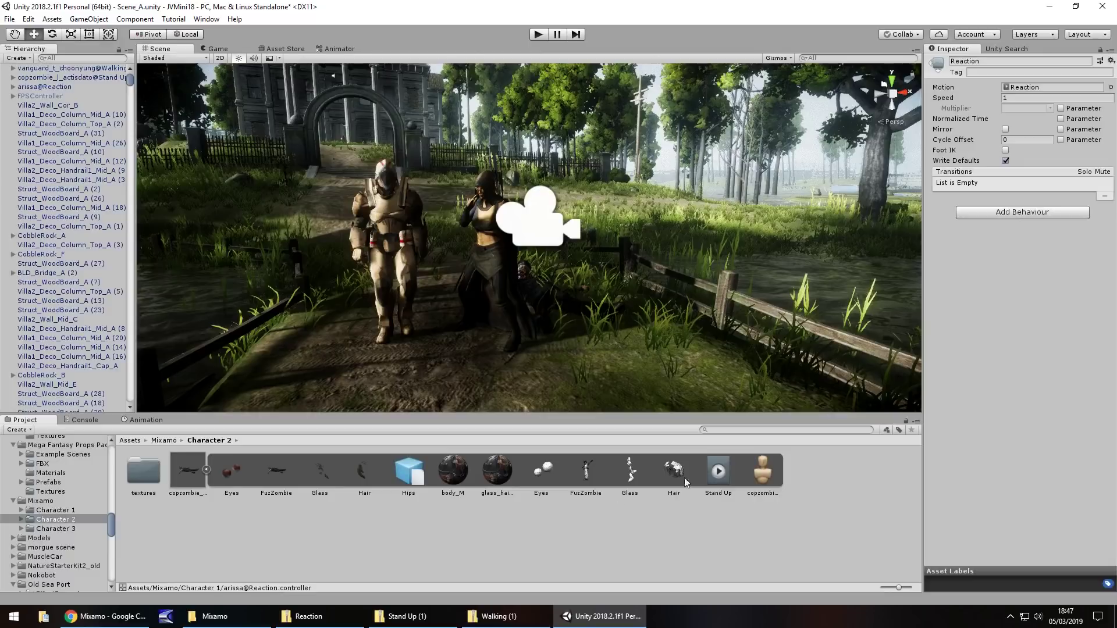
{"action": "left_click", "coordinate": [711, 470]}
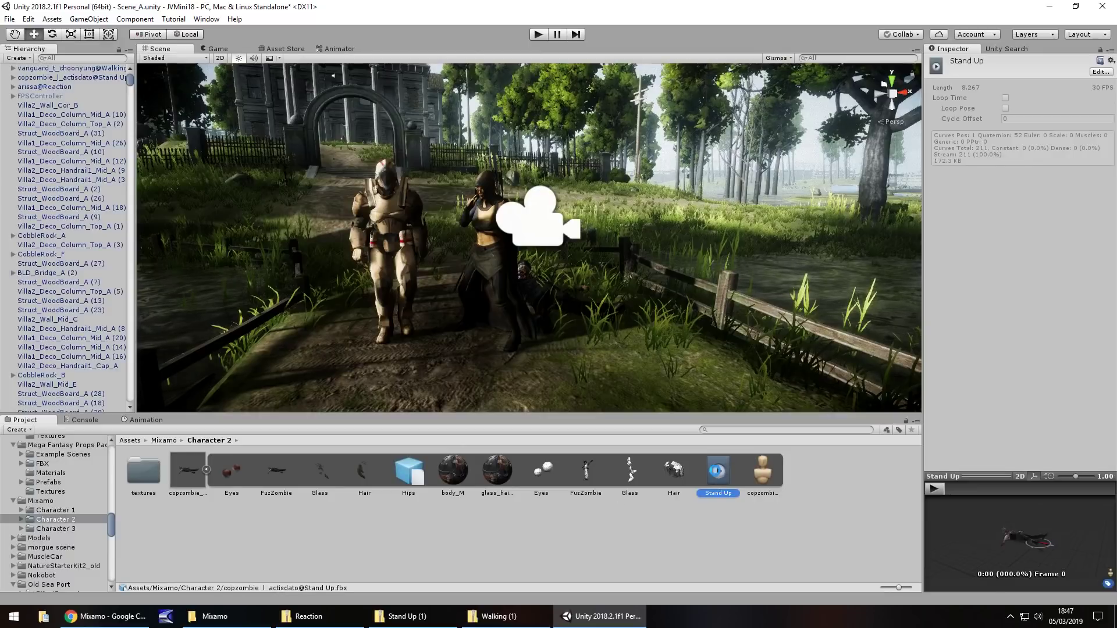
{"action": "key", "text": "ctrl+d"}
{"action": "left_click", "coordinate": [1005, 98]}
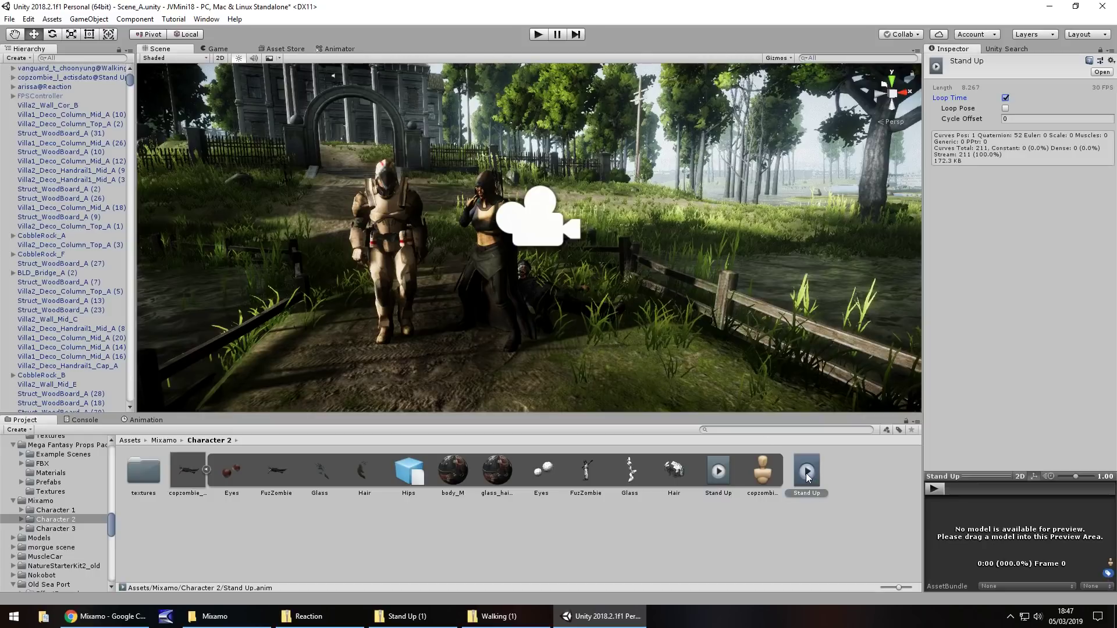
{"action": "left_click_drag", "start_coordinate": [193, 135], "coordinate": [62, 76]}
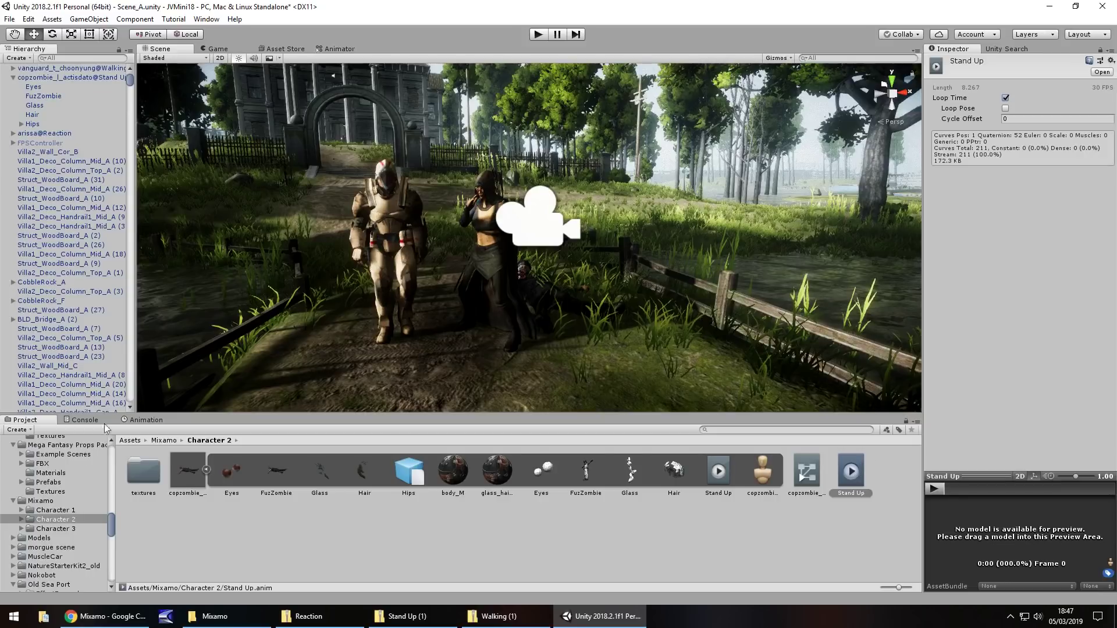
Duplicate the Walking clip in Character 3, enable Loop Time on the copy, and assign it to the vanguard_t_choonyung object in the hierarchy
{"action": "left_click", "coordinate": [70, 529]}
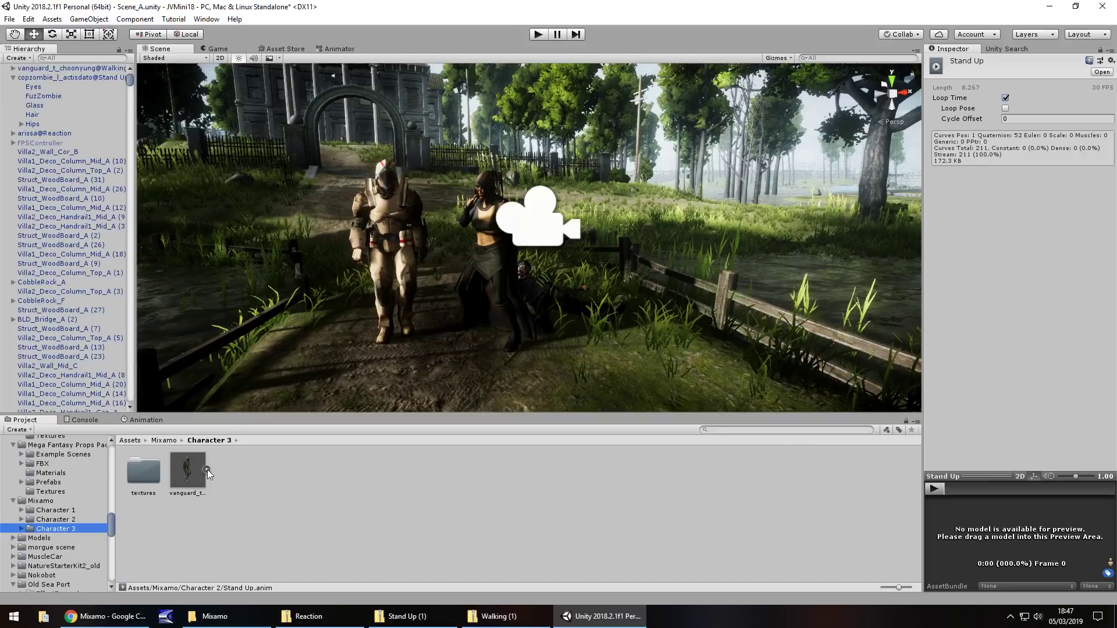
{"action": "left_click", "coordinate": [542, 472]}
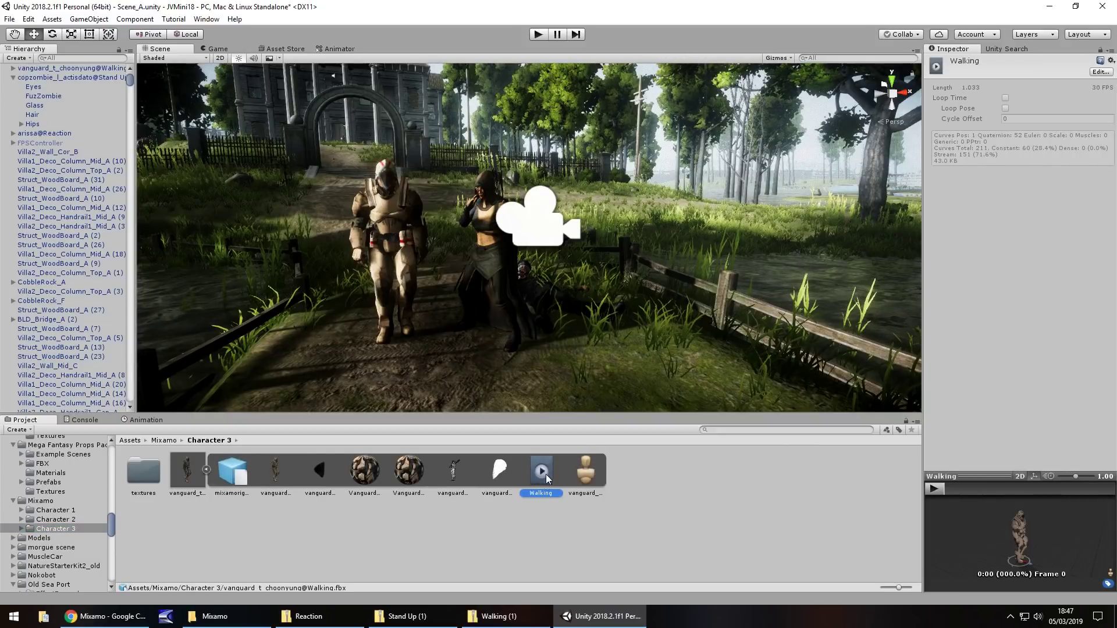
{"action": "key", "text": "ctrl+d"}
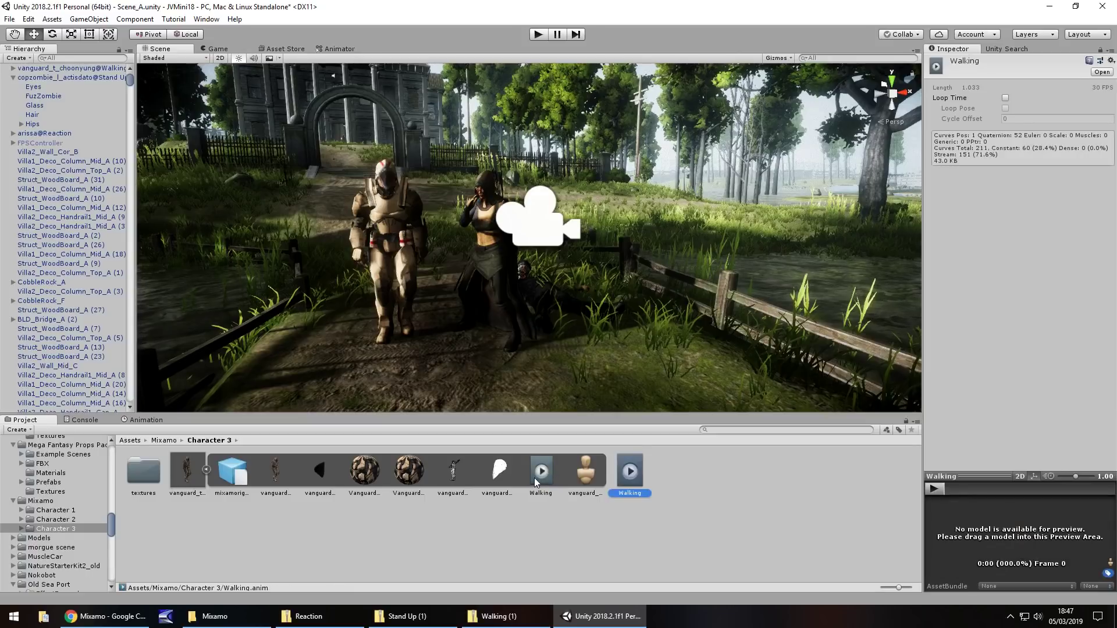
{"action": "left_click", "coordinate": [1005, 98]}
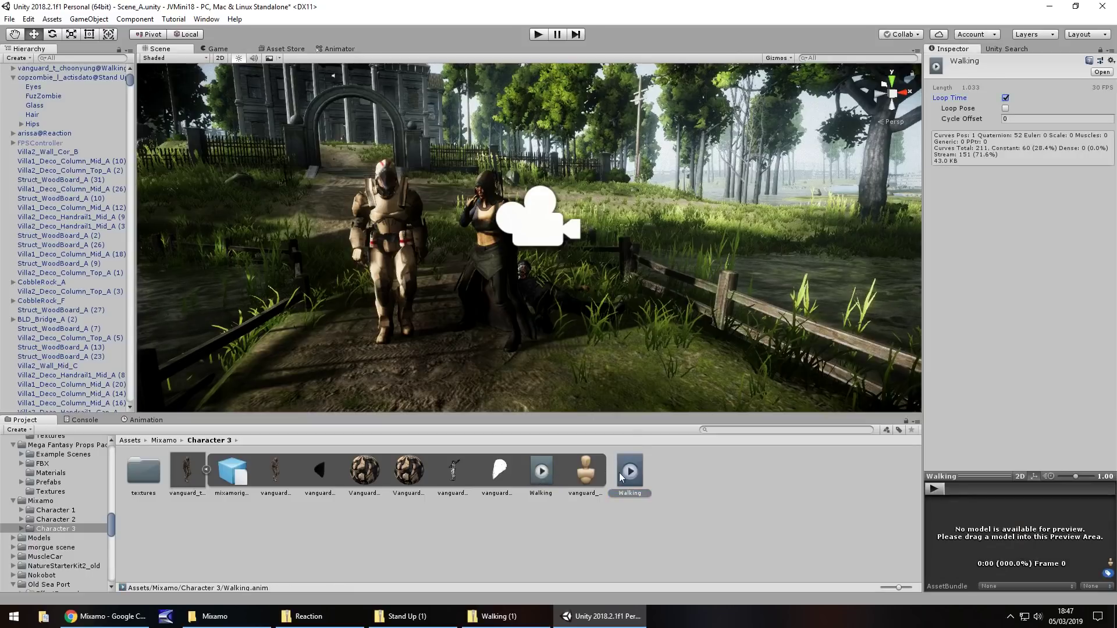
{"action": "left_click_drag", "start_coordinate": [184, 173], "coordinate": [52, 86]}
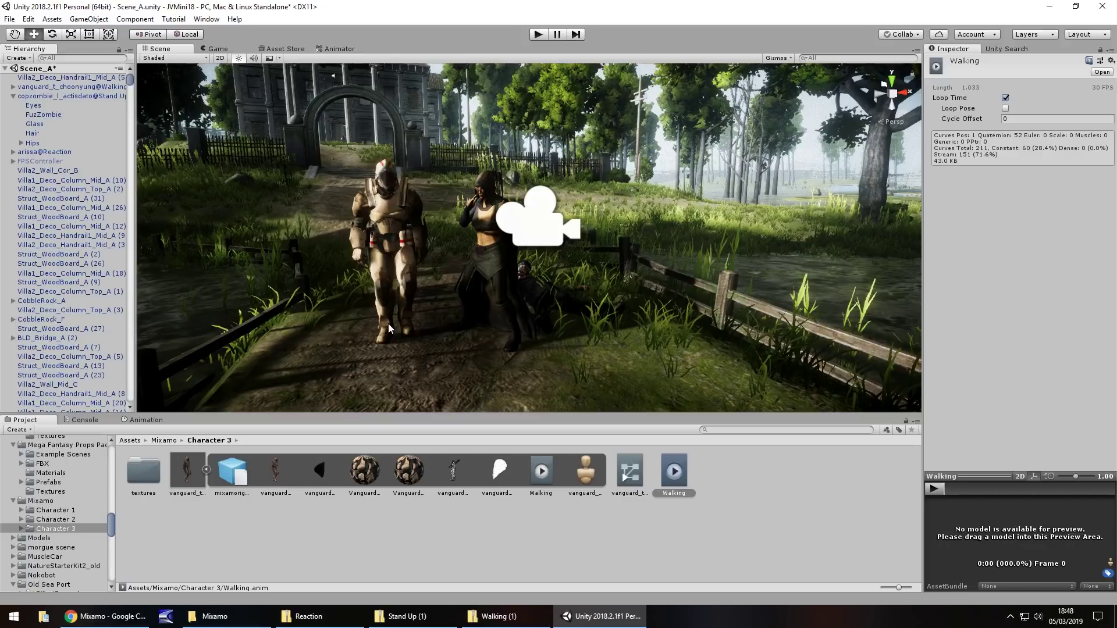
Run the scene to check the looping animations of all three characters, and stop playback
{"action": "left_click", "coordinate": [540, 34]}
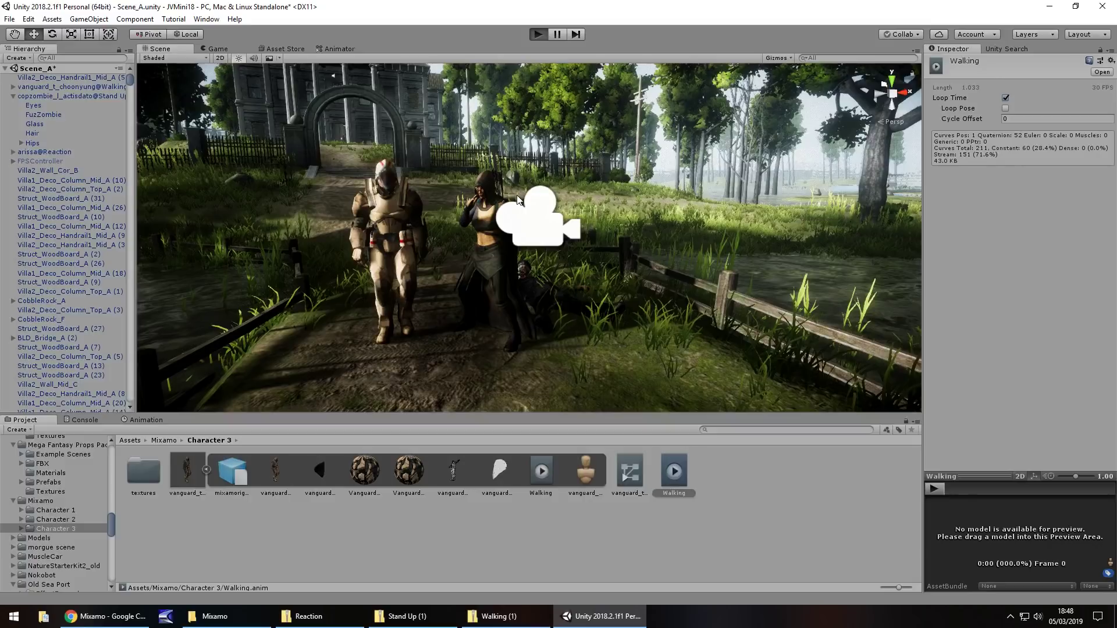
{"action": "key", "text": "ctrl+p"}
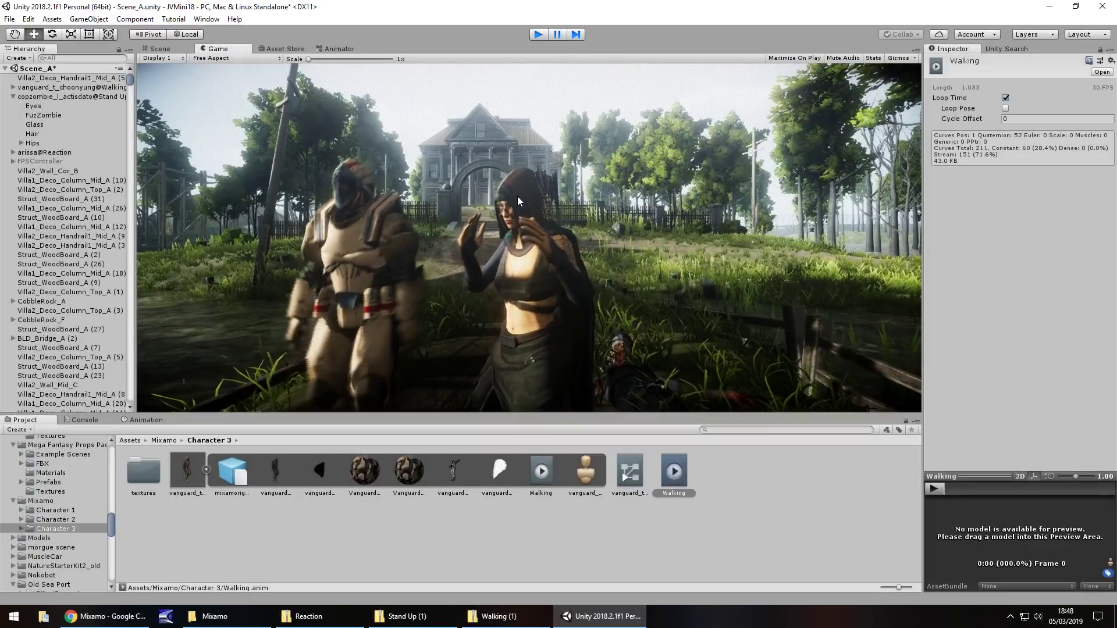
{"action": "key", "text": "ctrl+p"}
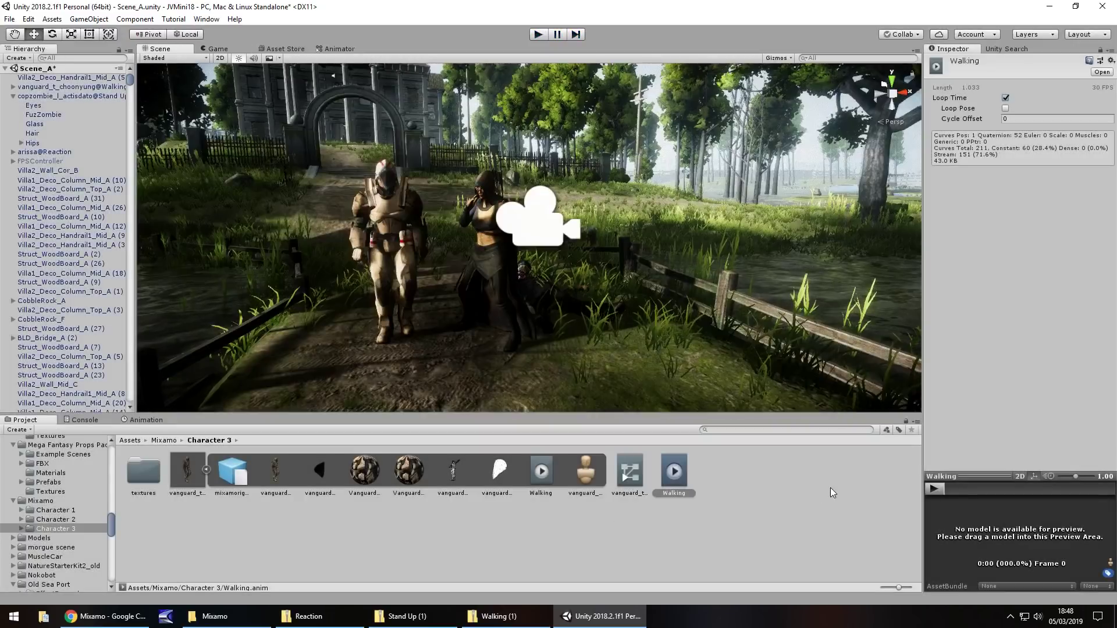
View the texture files in Character 3's textures folder, and display the contents of the Character 1 folder
{"action": "double_click", "coordinate": [159, 472]}
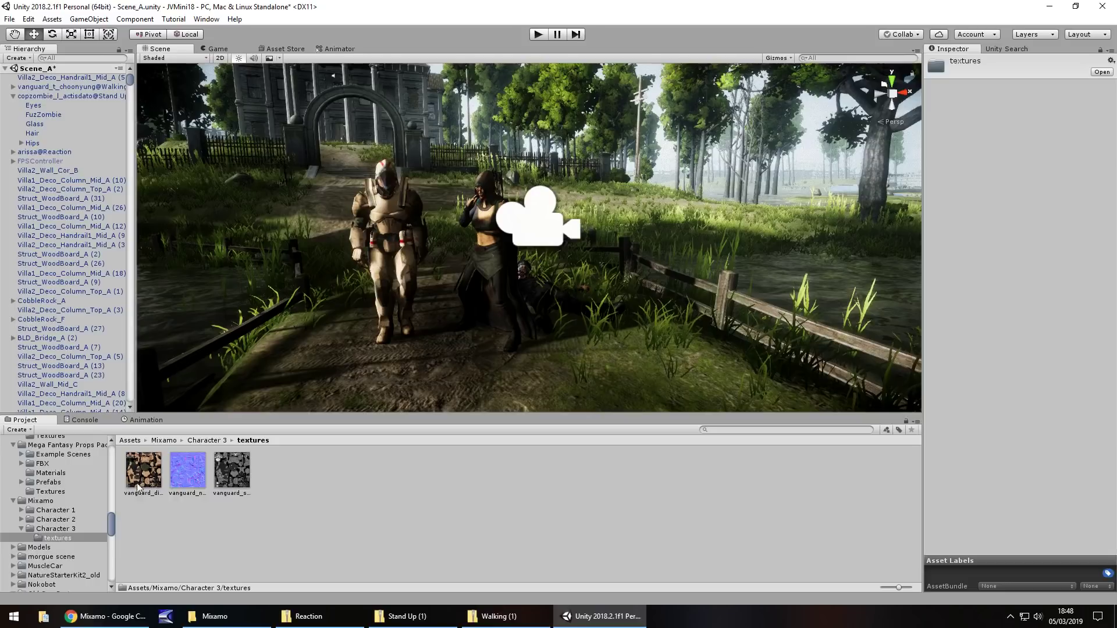
{"action": "left_click", "coordinate": [64, 511]}
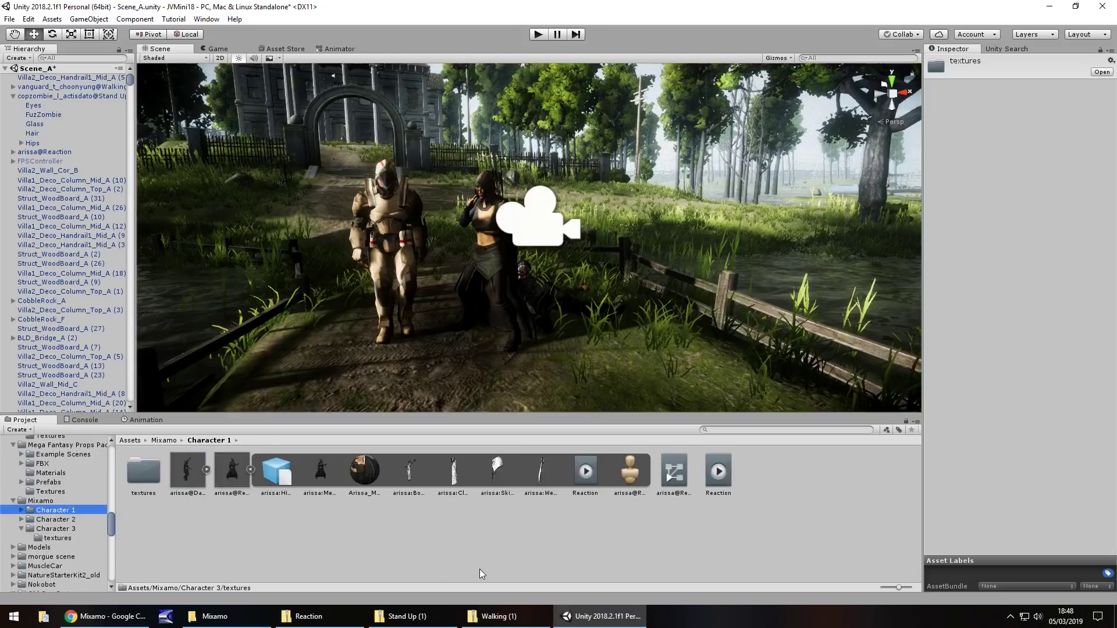